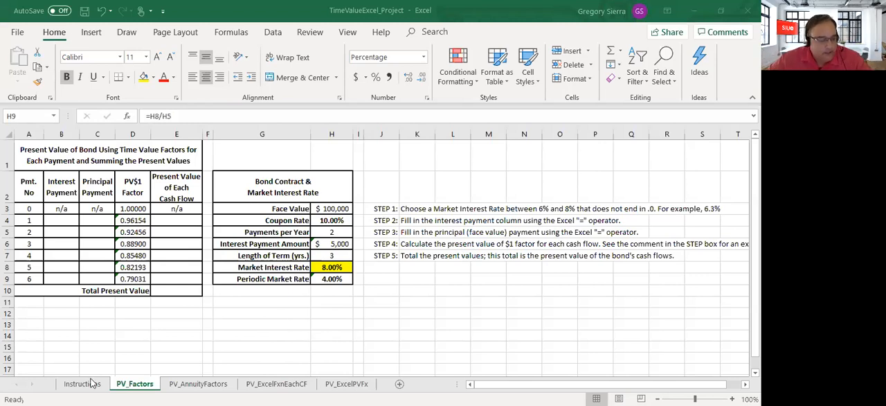
Step: Review the Instructions sheet, the step list on PV_Factors and the bond's market interest rate cell
left_click(152, 327)
left_click(92, 385)
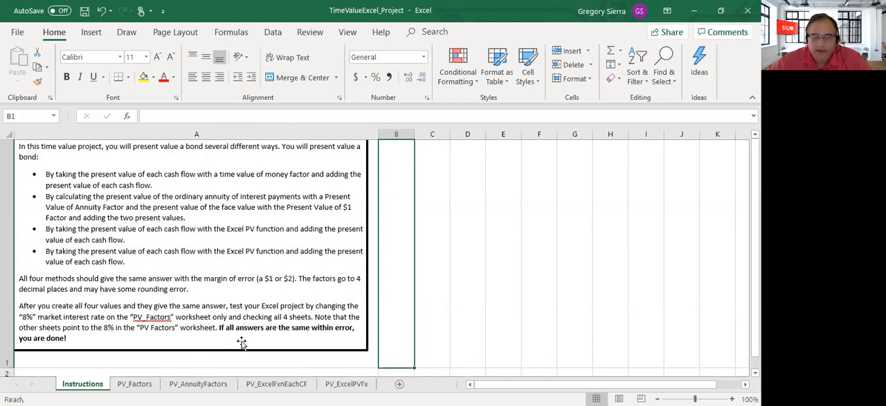
left_click(134, 385)
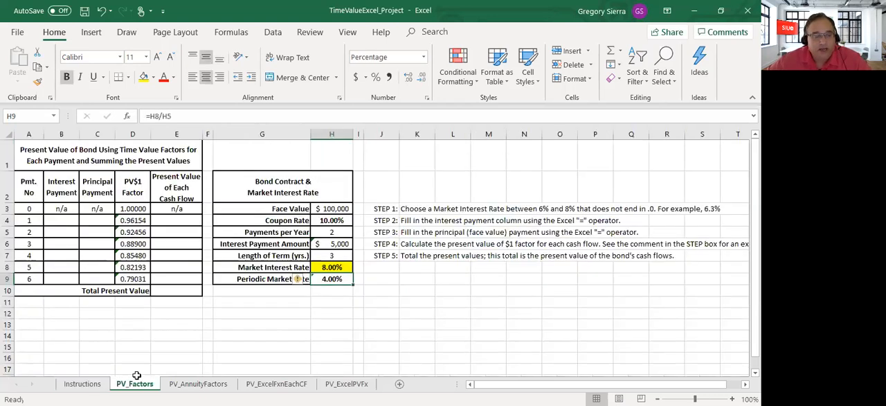
left_click(221, 334)
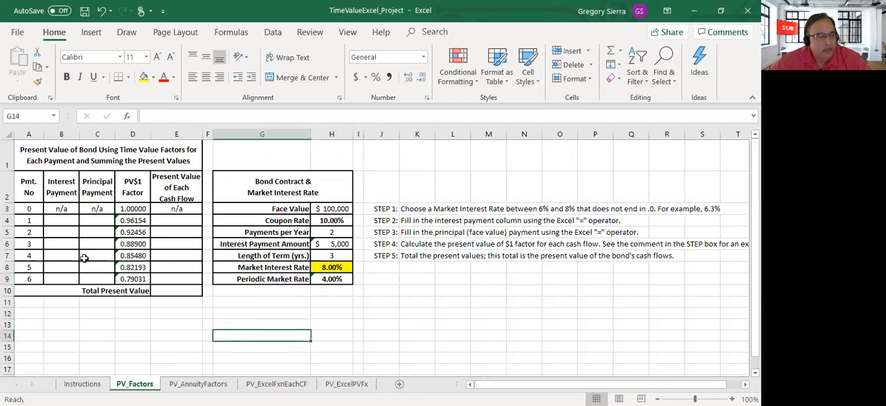
left_click(383, 208)
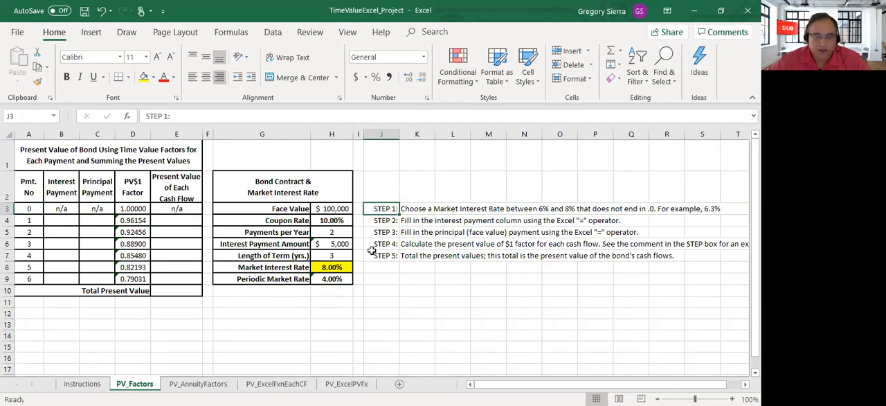
left_click(338, 270)
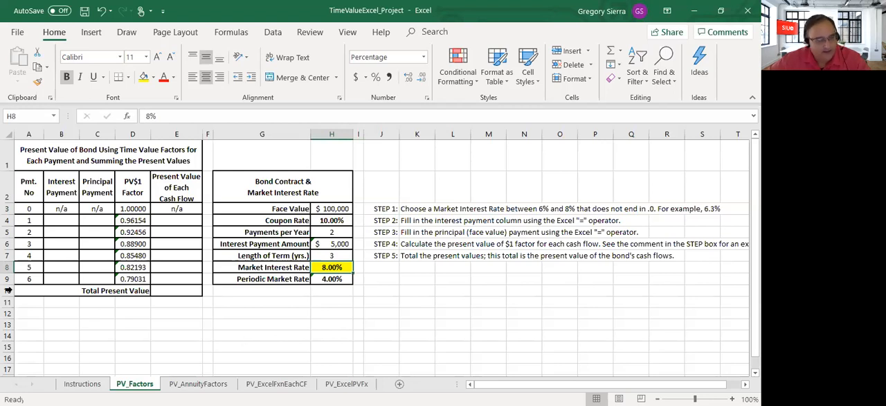
Step: Link the interest payment for payment 1 in B4 to the Interest Payment Amount with =H6
left_click(64, 222)
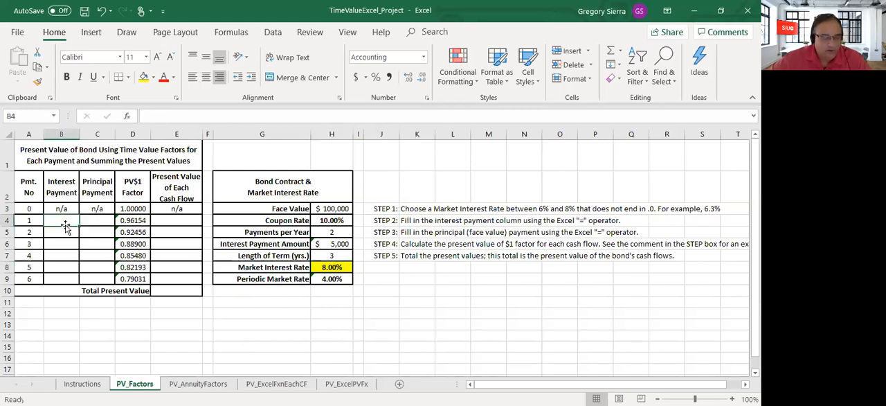
type("=")
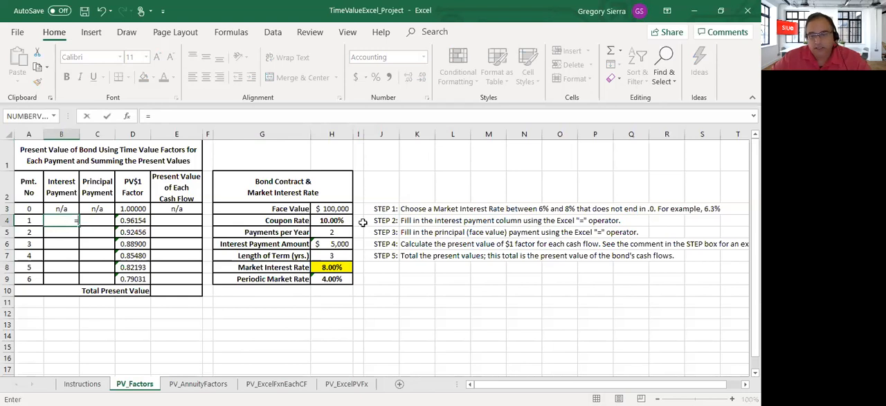
left_click(330, 245)
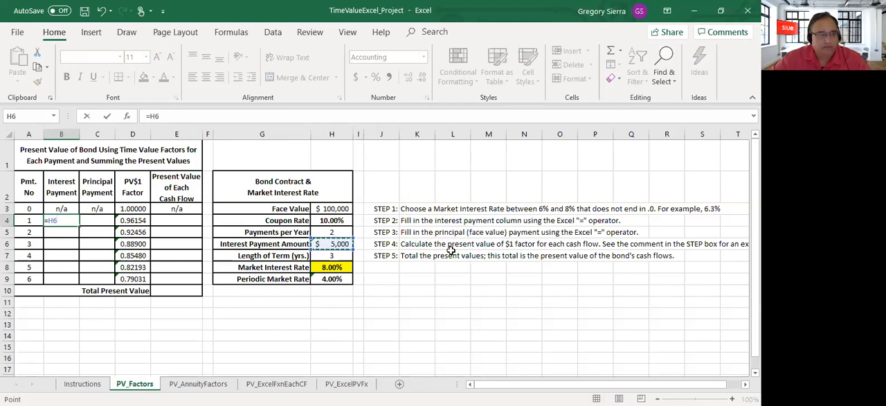
key("Return")
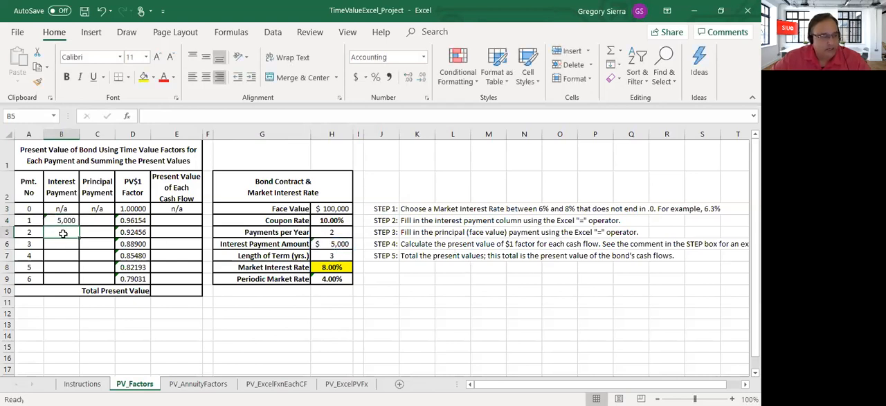
Step: Link the interest payment for payment 2 in B5 to the payment above with =B4
type("=")
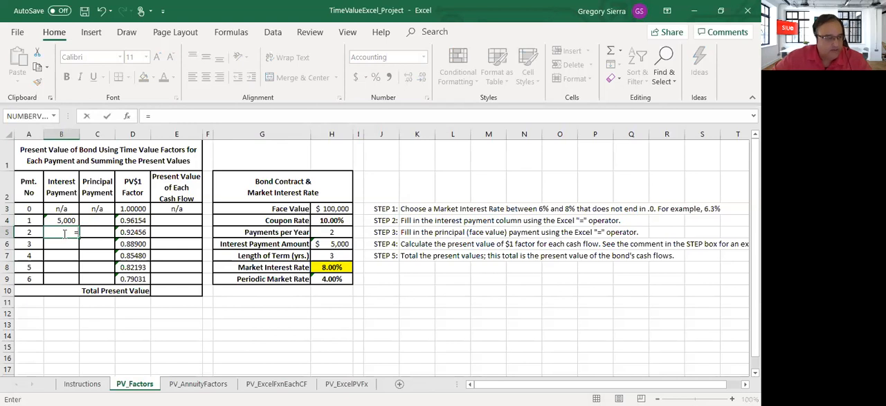
left_click(70, 220)
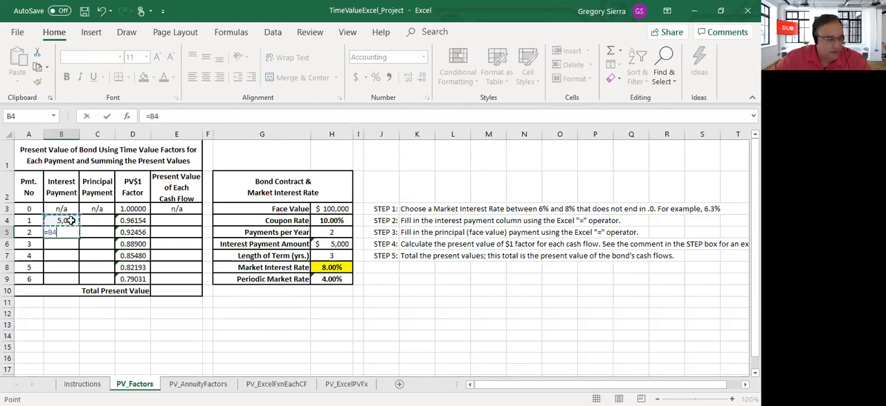
key("Return")
key("Page_Down")
scroll(31, 184, "up", 6)
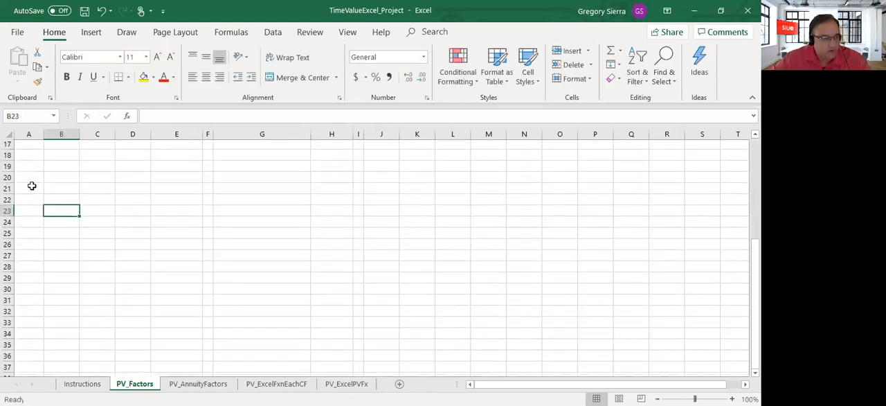
Step: Fill the B5 formula down the Interest Payment column through B9 and save the workbook
left_click(61, 232)
left_click_drag(78, 237, 72, 281)
left_click(64, 305)
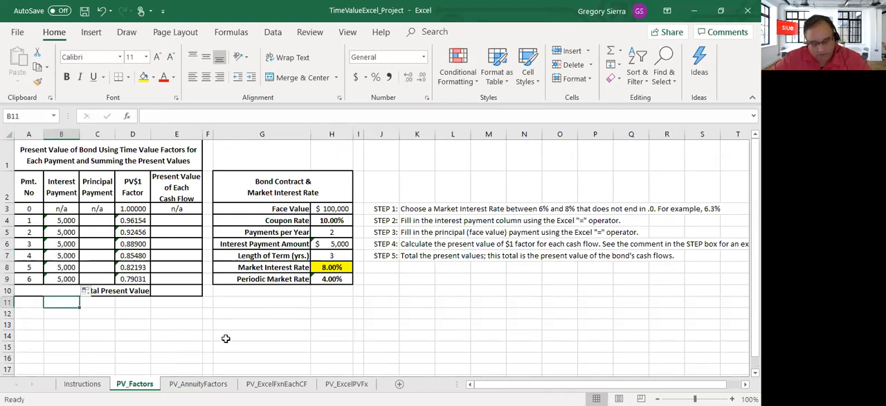
key("ctrl+s")
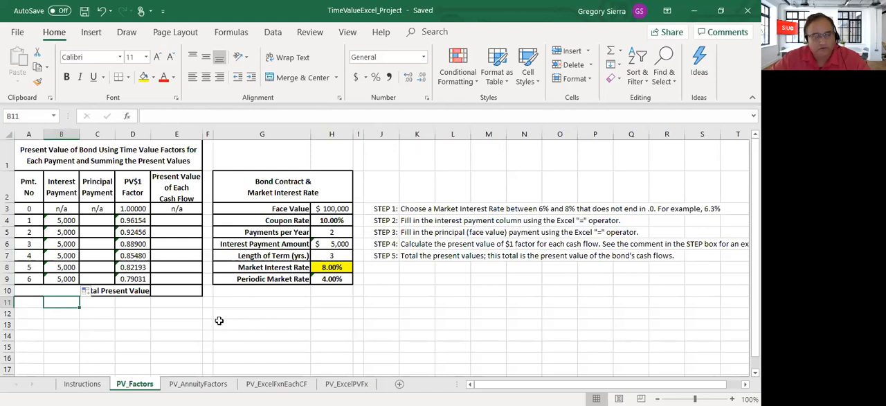
Step: Enter 0 as the principal payment in C4 and copy it to C5:C8
left_click(99, 279)
left_click(102, 221)
left_click(107, 228)
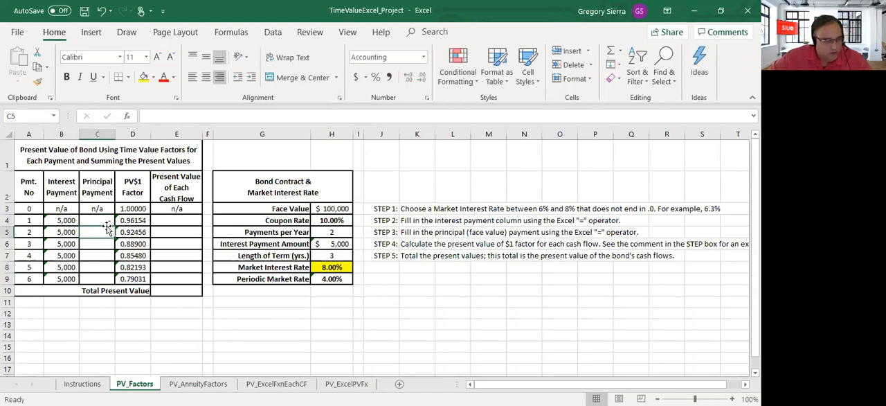
left_click(87, 220)
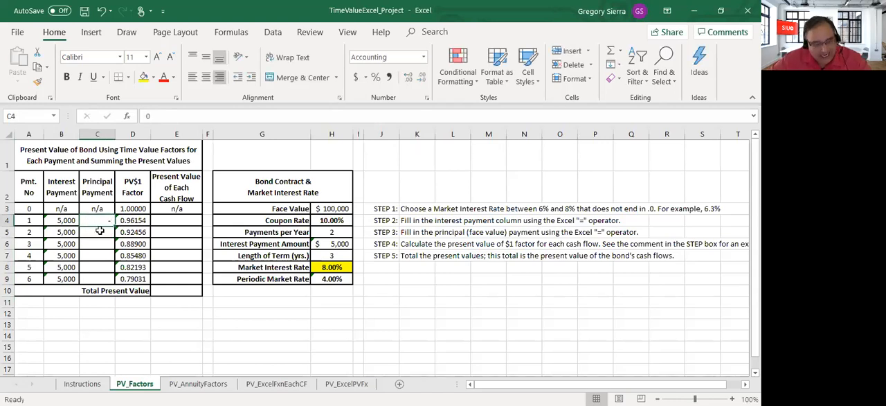
key("ctrl+c")
left_click_drag(100, 232, 105, 266)
key("ctrl+v")
Step: Link the final principal payment in C9 to the bond's Face Value with =H3
left_click(97, 278)
key("ctrl+v")
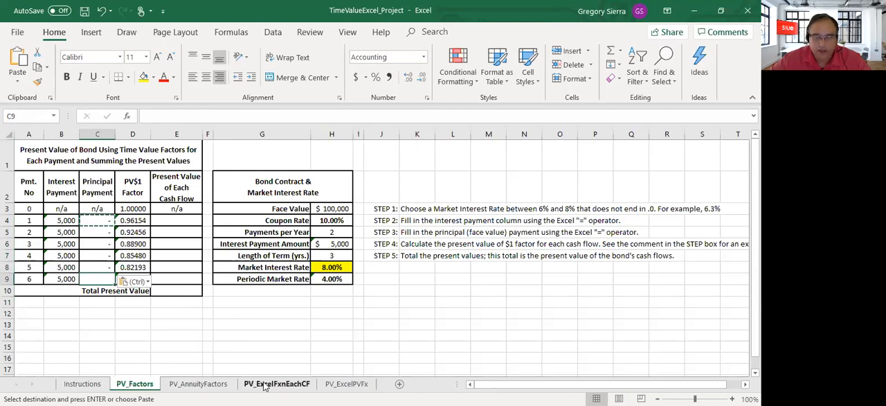
type("=")
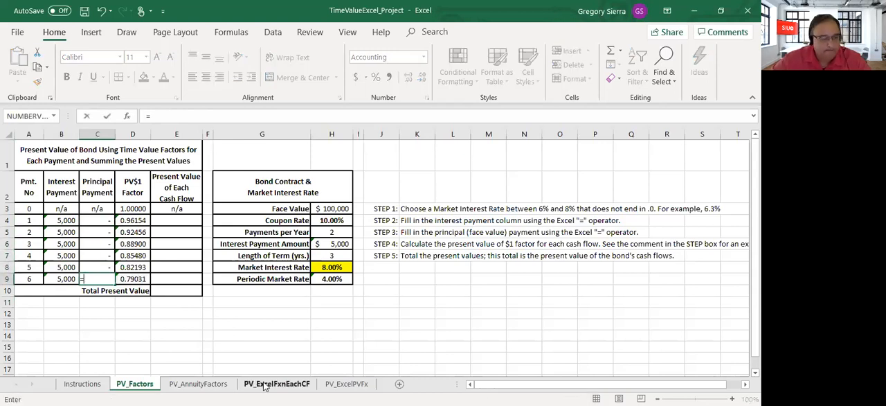
left_click(334, 208)
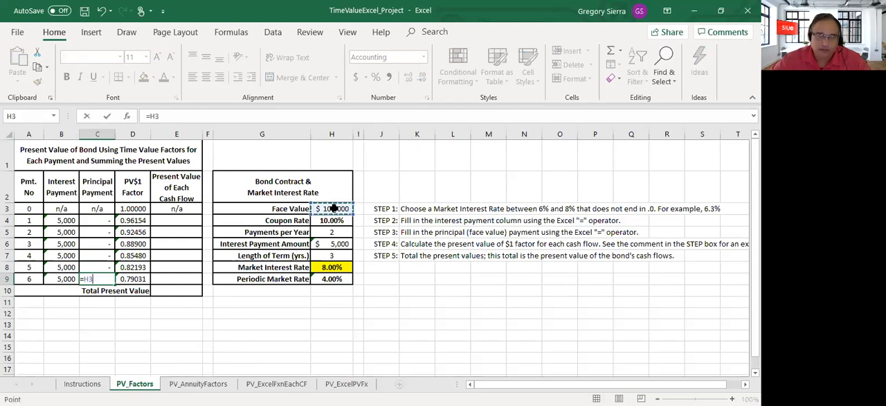
key("Return")
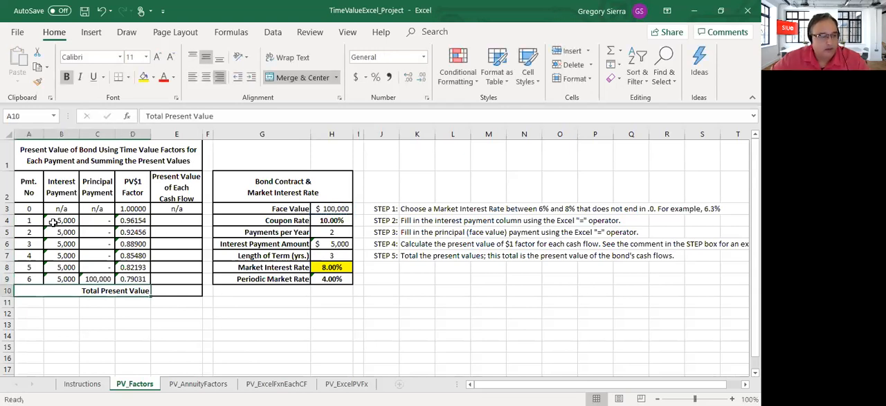
Step: Examine the rows for payments 1 and 2, the present value column, its total cell and the PV$1 factors
left_click_drag(26, 220, 181, 221)
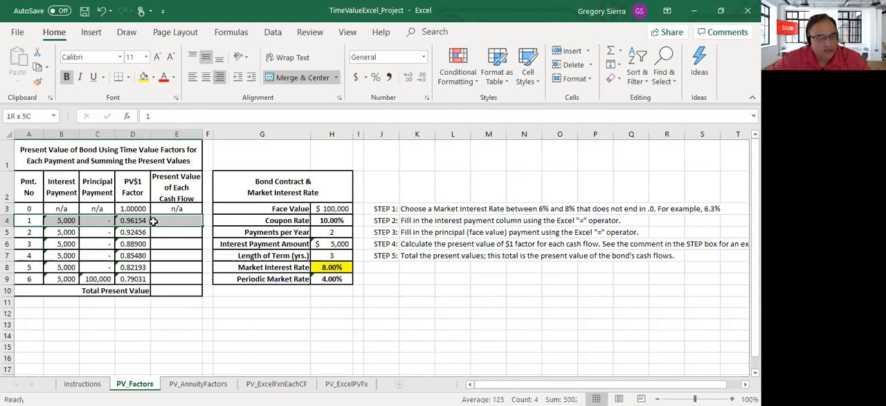
left_click_drag(31, 232, 176, 234)
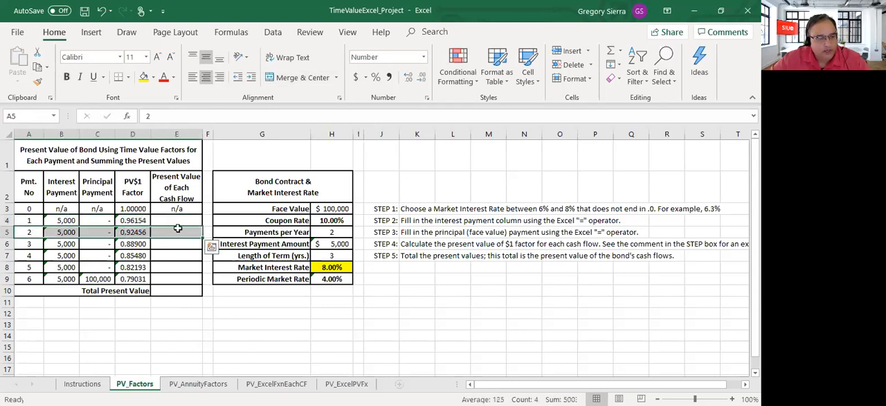
left_click_drag(181, 208, 187, 279)
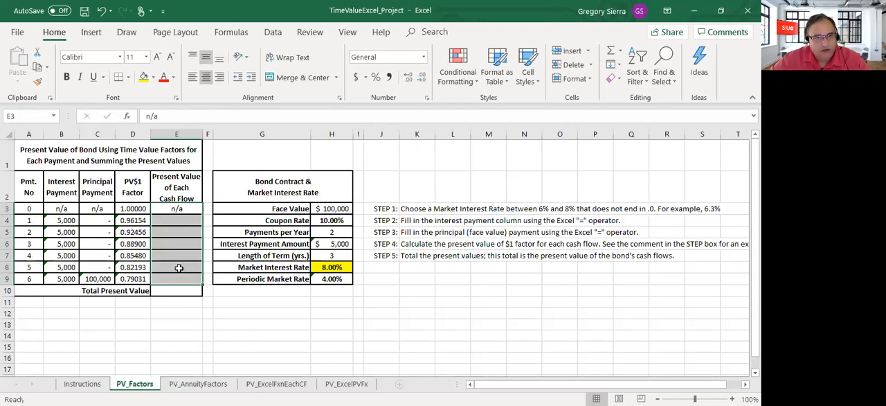
left_click(193, 292)
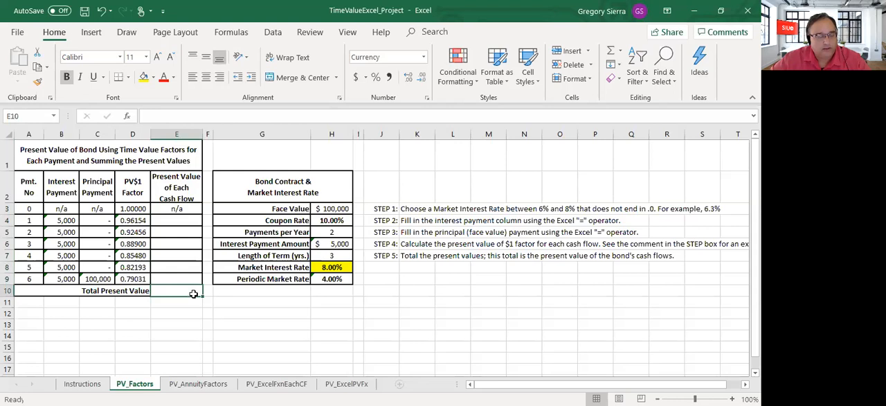
left_click_drag(136, 209, 133, 281)
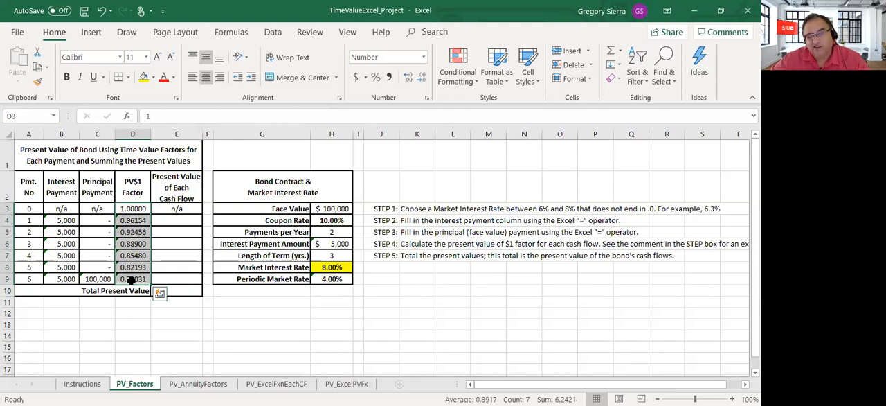
Step: Try a market interest rate of 6.3% in H8 and undo the change
left_click(332, 268)
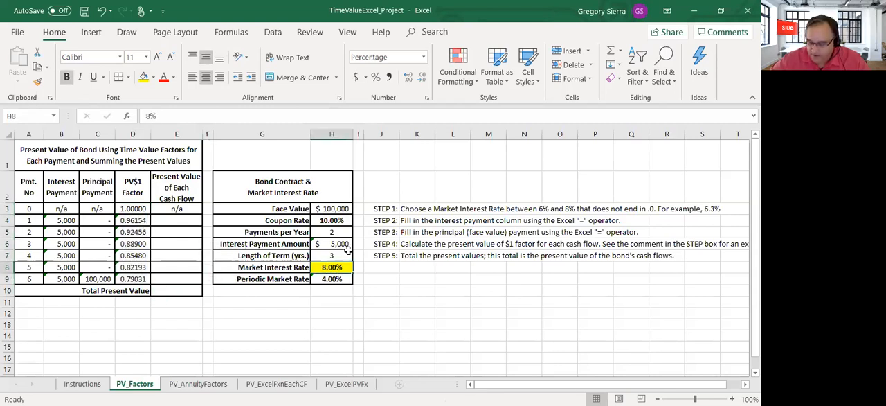
type("6.3")
key("Return")
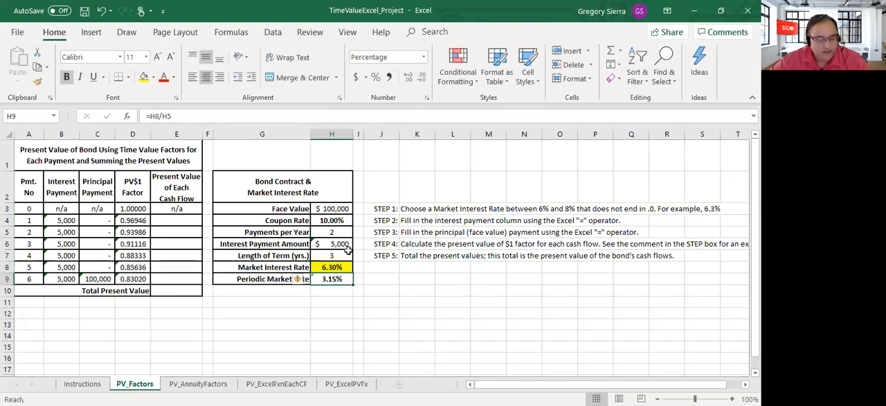
key("ctrl+z")
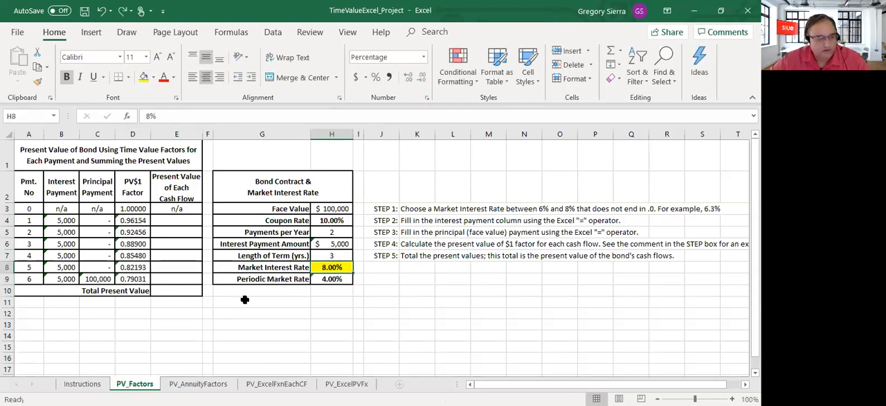
Step: Examine the PV$1 factor formula in D4, checking the ROUND digits and the PV rate, nper, pmt and fv arguments
left_click(142, 220)
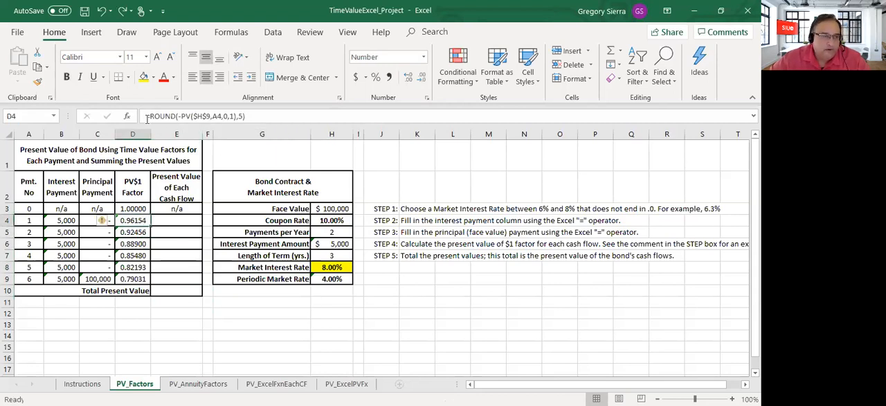
left_click_drag(151, 116, 176, 117)
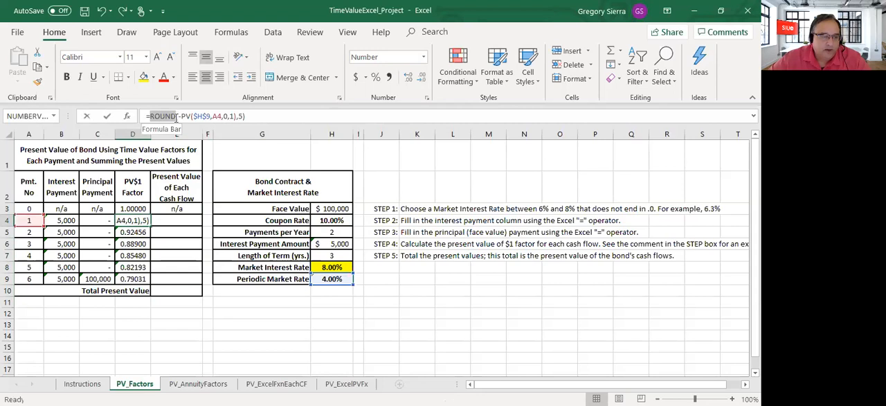
left_click(292, 120)
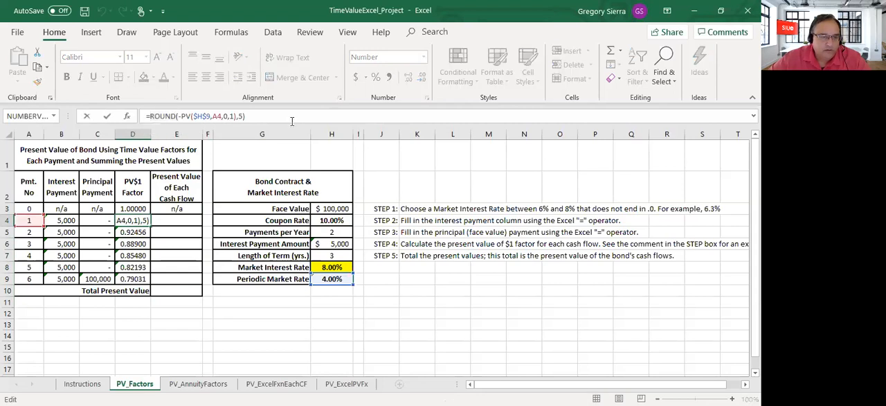
left_click(240, 117)
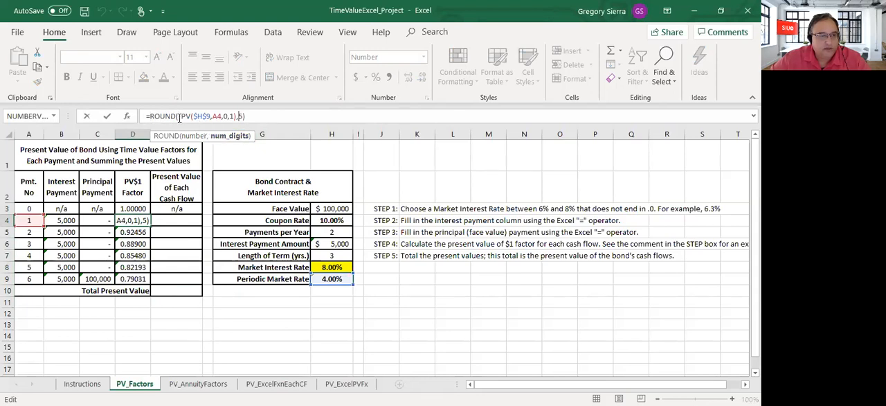
left_click_drag(178, 117, 221, 117)
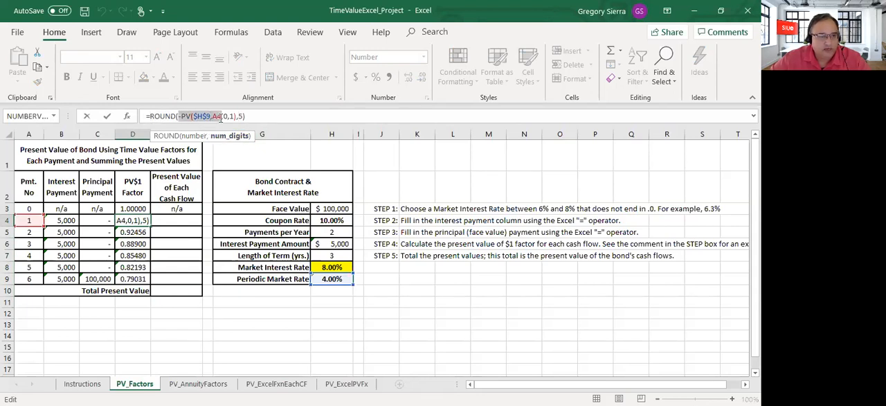
left_click(200, 117)
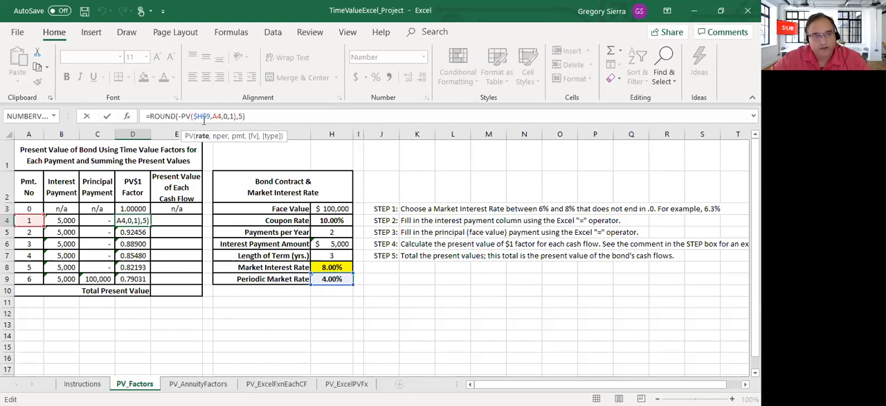
left_click(213, 117)
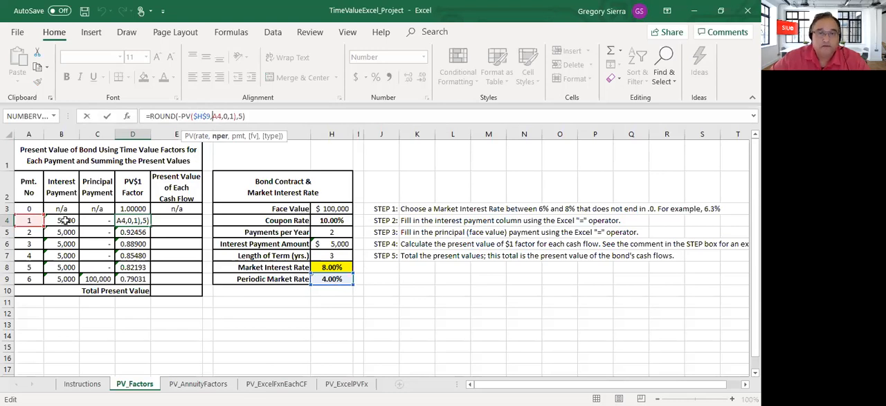
key("Right")
key("Right")
key("Right")
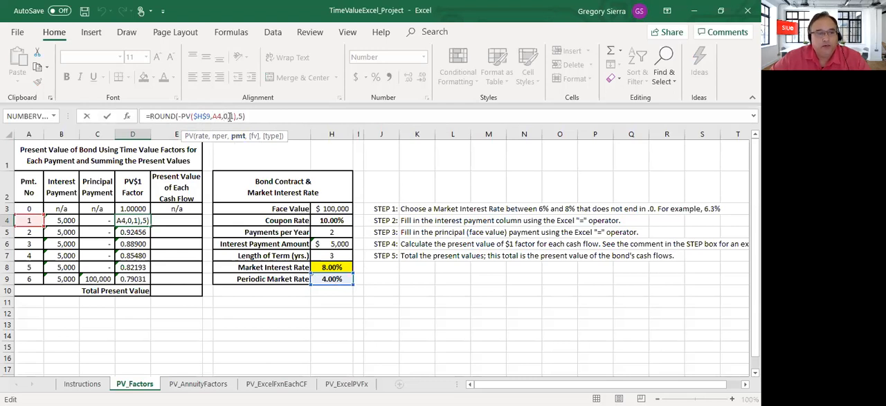
left_click(230, 116)
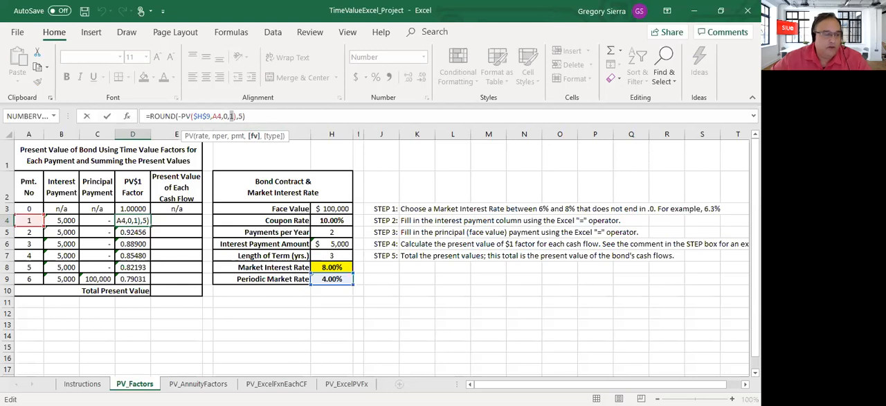
key("Return")
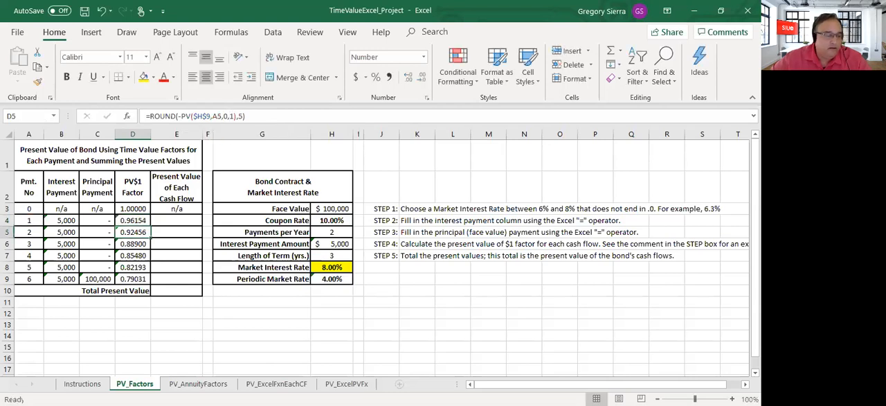
left_click(132, 221)
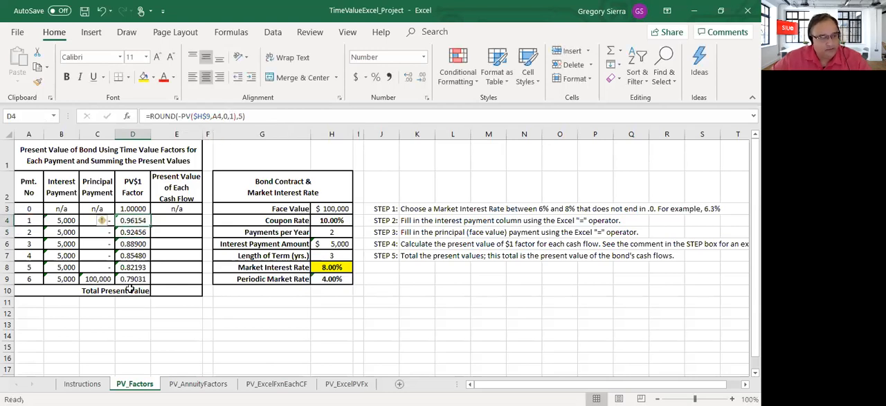
Step: Calculate payment 1's present value in E4 with =-B4*D4 and copy the formula down to E9
left_click(64, 221)
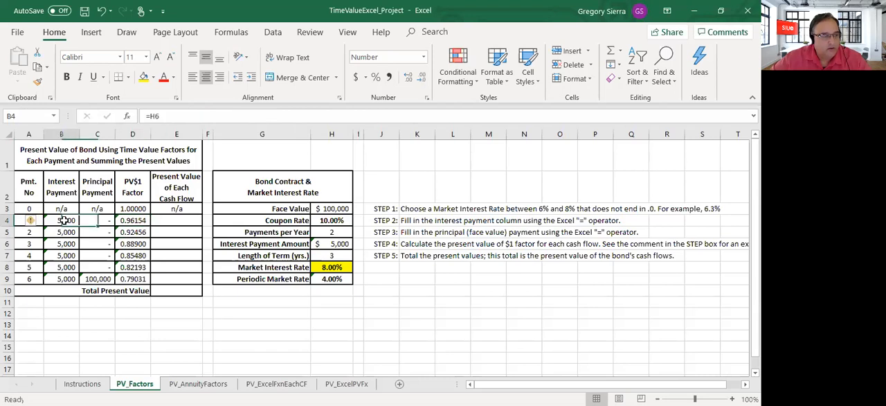
left_click(159, 218)
type("=")
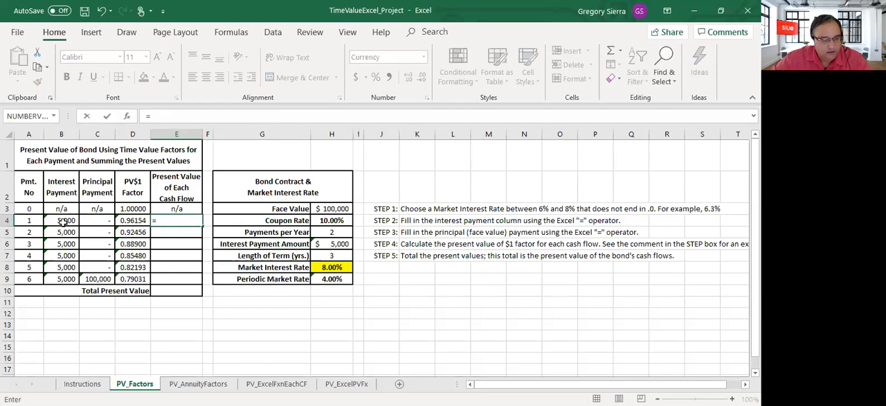
type("-")
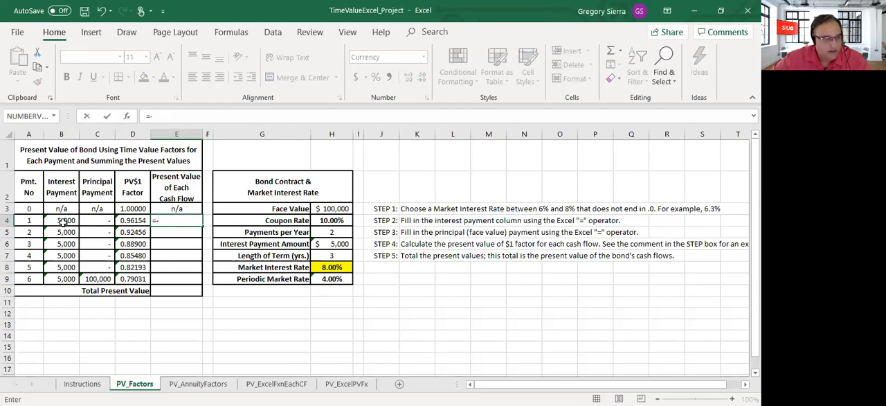
left_click(63, 221)
type("*")
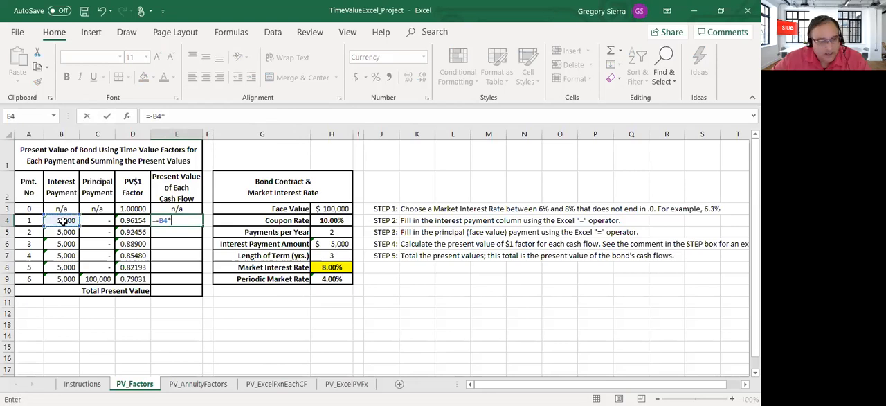
left_click(138, 220)
key("Return")
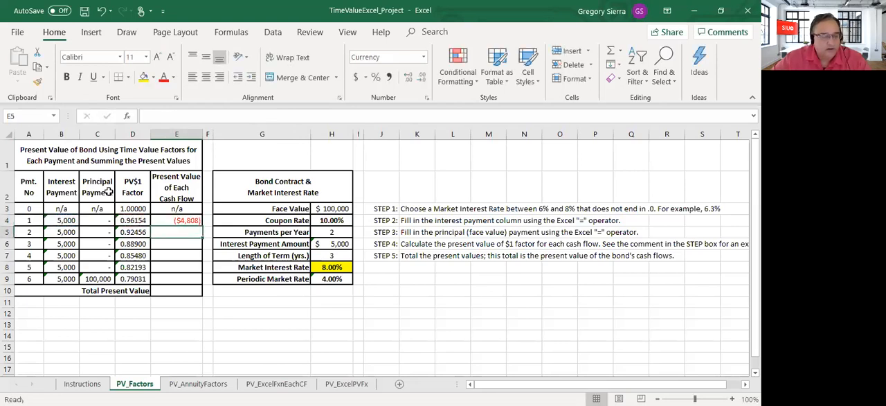
left_click(193, 222)
left_click_drag(202, 226, 202, 284)
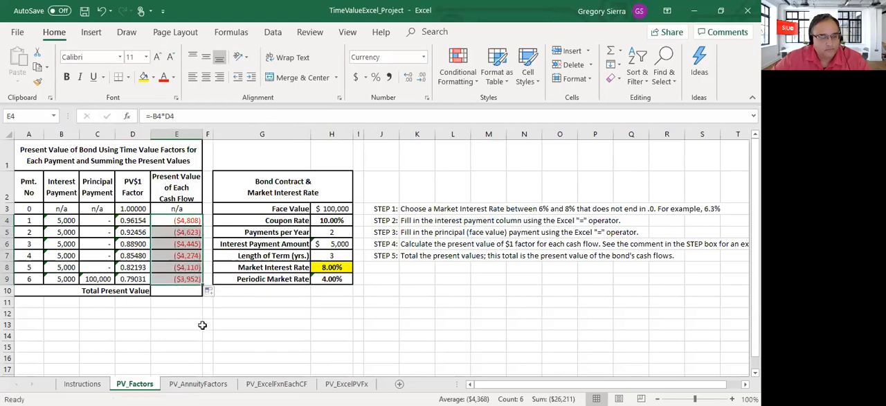
Step: Try to include the principal payment in payment 6's present value by extending E9 to =-B9*D9+-D9+C9
left_click(187, 290)
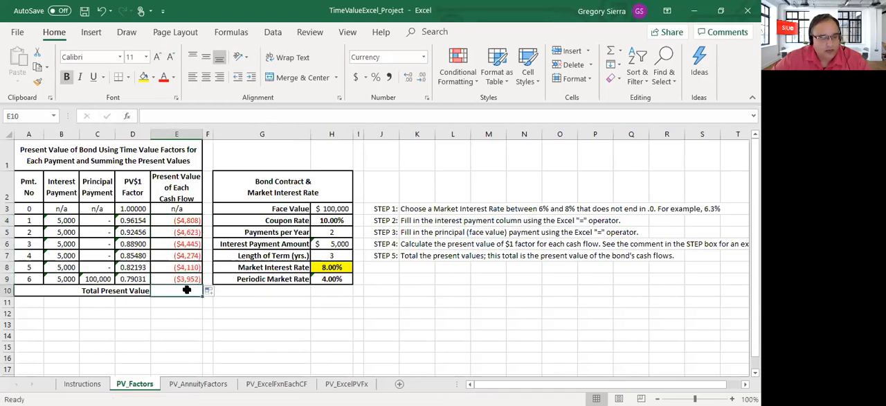
left_click(182, 279)
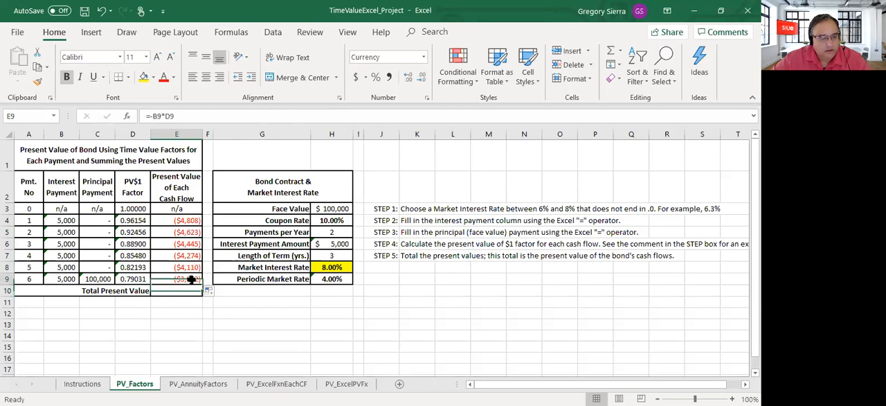
left_click(104, 279)
left_click(180, 279)
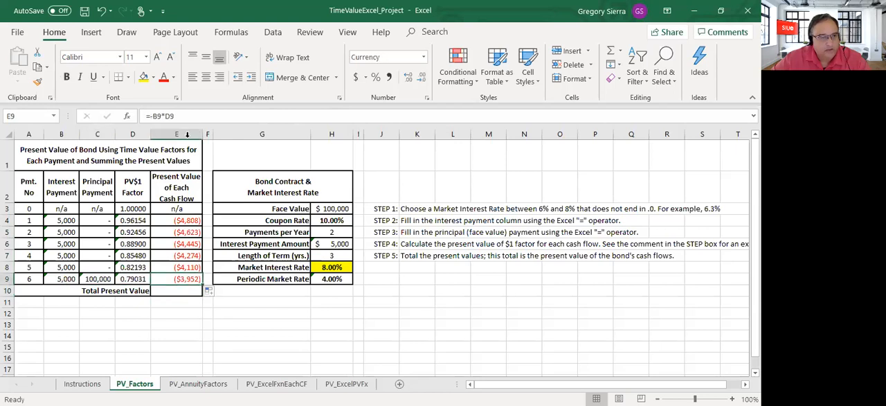
left_click(190, 114)
type("+")
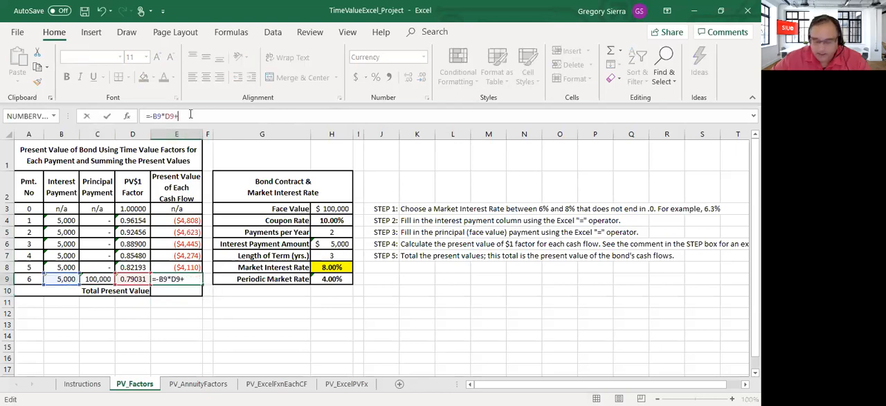
type("-")
left_click(121, 279)
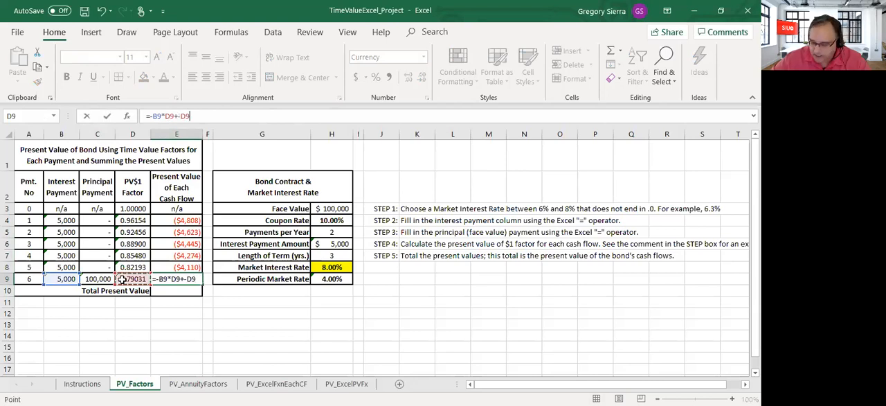
type("*")
left_click(90, 279)
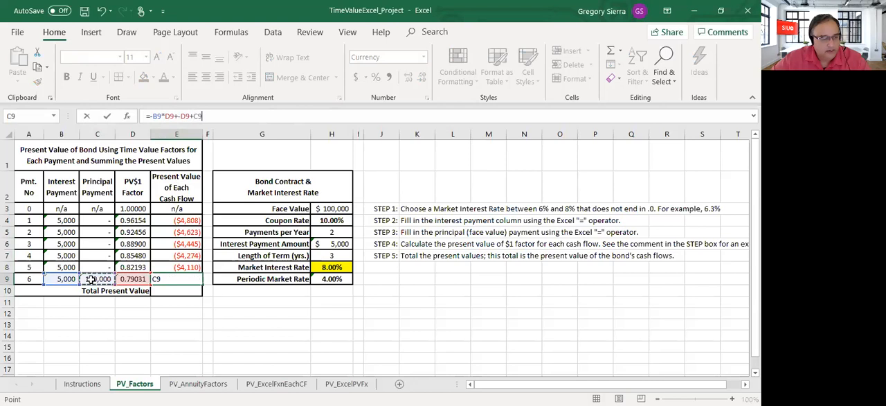
key("Return")
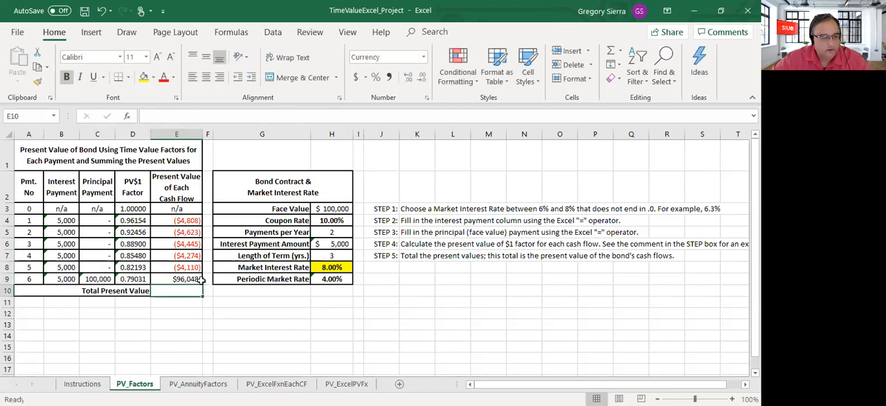
left_click(187, 278)
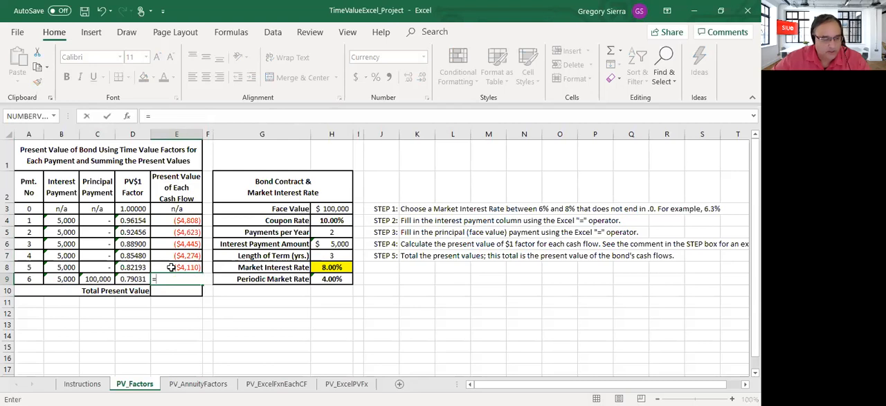
left_click(153, 313)
left_click_drag(68, 277, 104, 278)
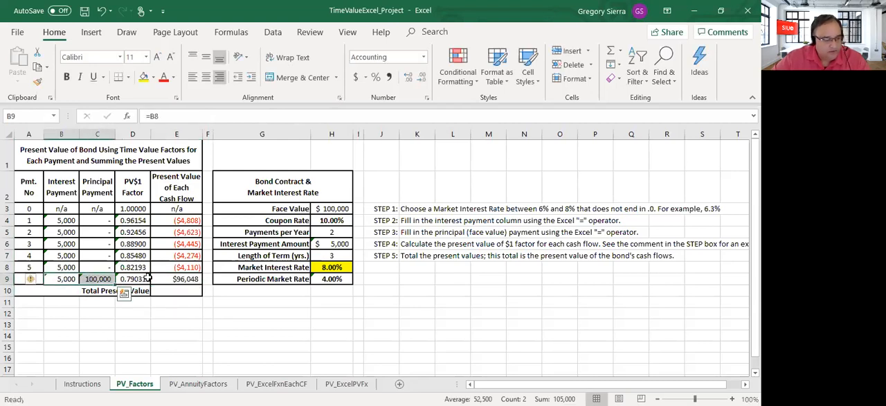
Step: Replace payment 6's present value formula in E9 with =-D9*(B9+C9)
left_click(162, 277)
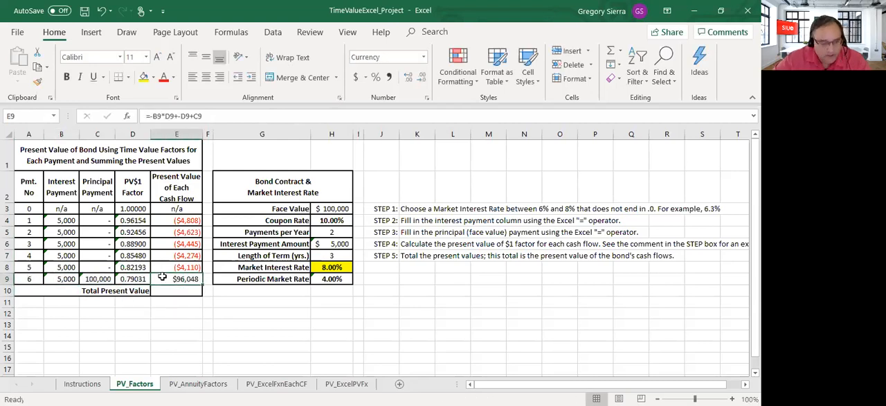
type("=-")
left_click(135, 278)
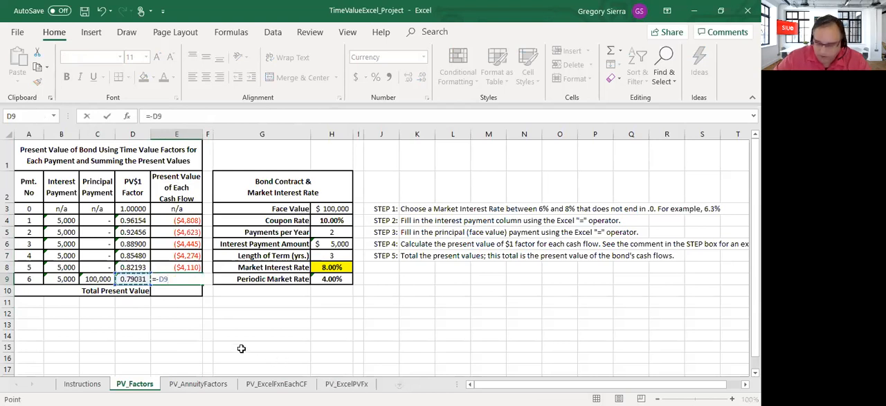
type("*")
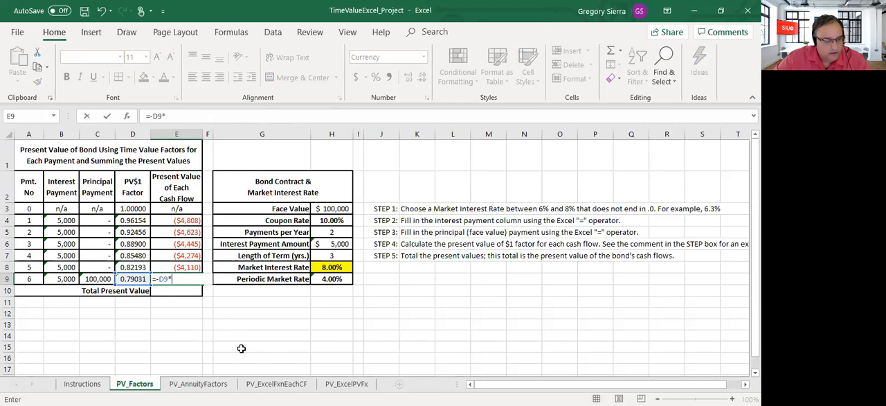
type("(")
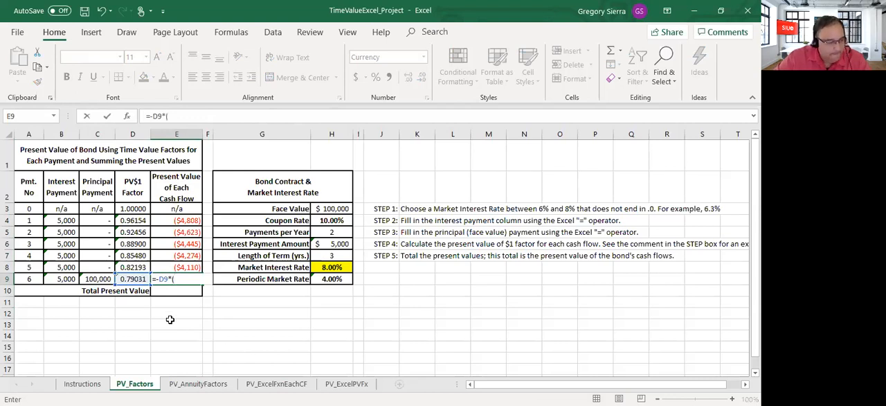
left_click(62, 278)
type("+")
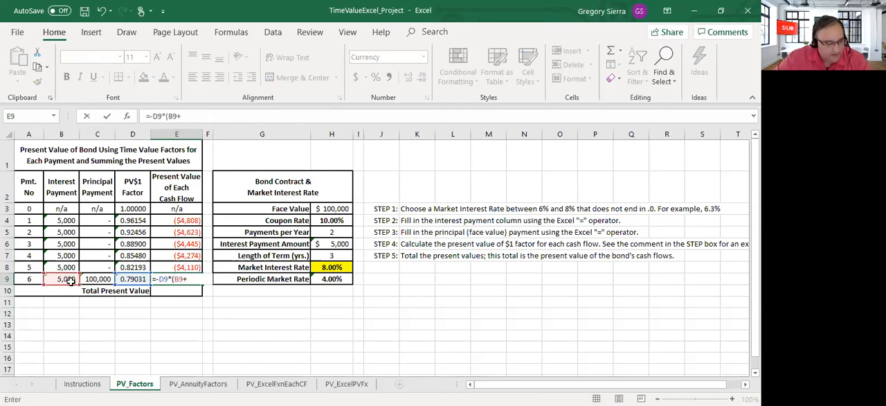
left_click(97, 278)
type(")")
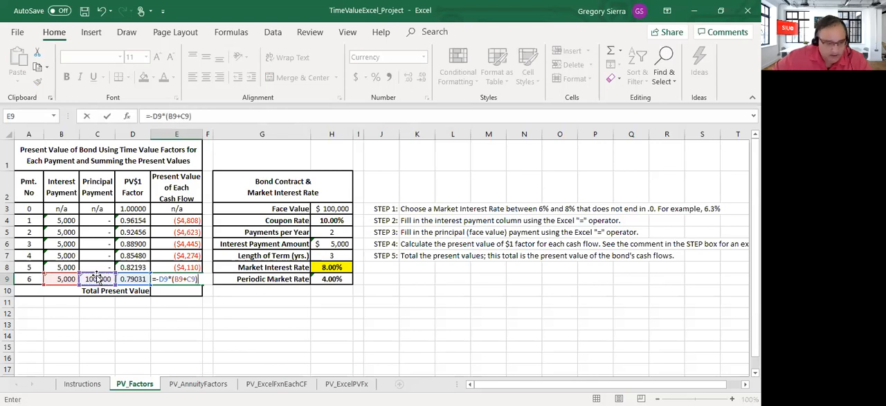
key("Return")
Step: Total the present values of the cash flows in E10 with a SUM formula
type("=")
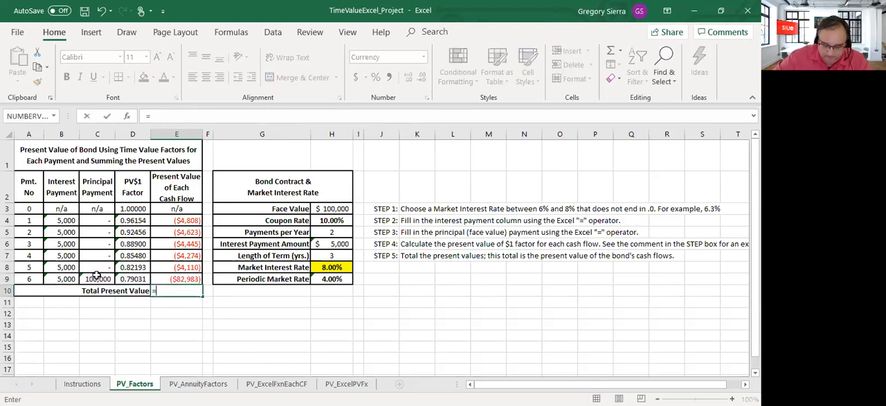
type("sum(")
key("Up")
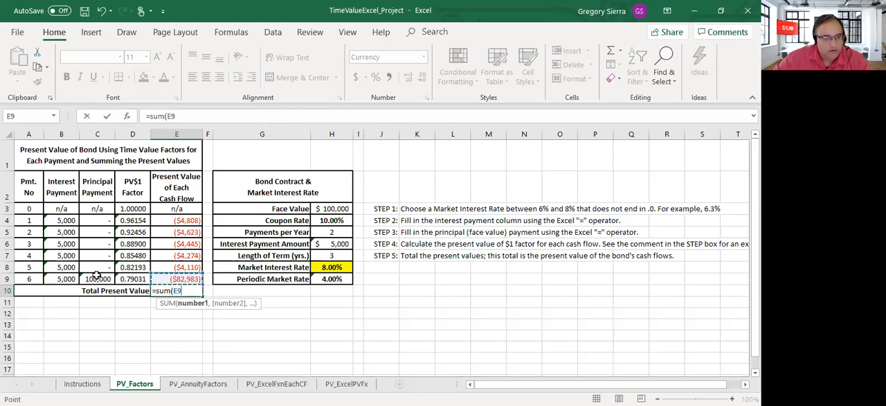
key("ctrl+shift+Up")
key("Return")
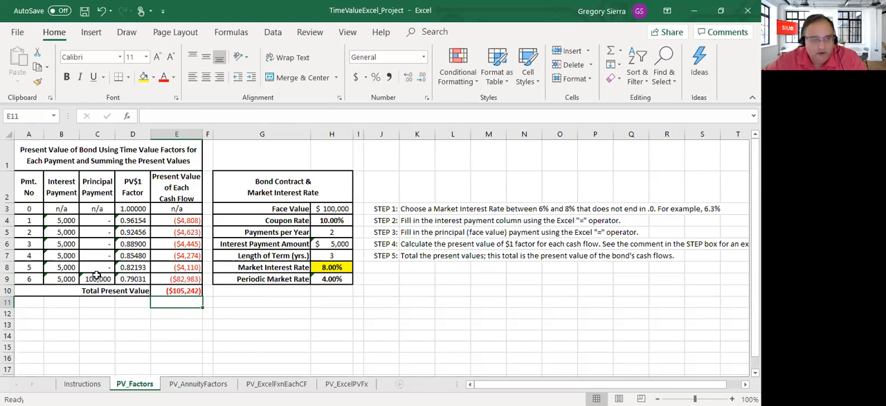
left_click(205, 345)
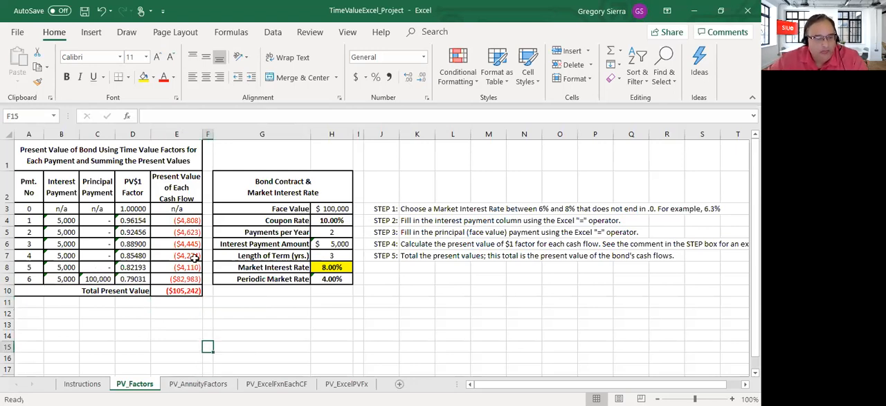
Step: Review the present values and market interest rate on PV_Factors, and the PV(Int Pmts) row on the PV_AnnuityFactors sheet
left_click_drag(194, 217, 187, 291)
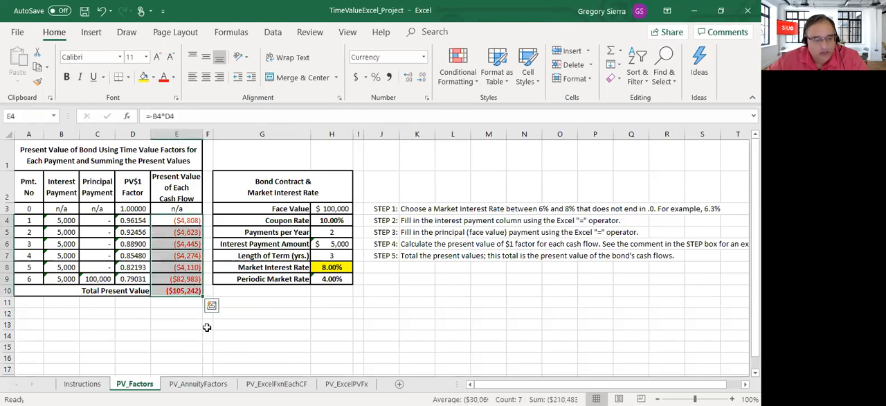
left_click(208, 324)
left_click(338, 270)
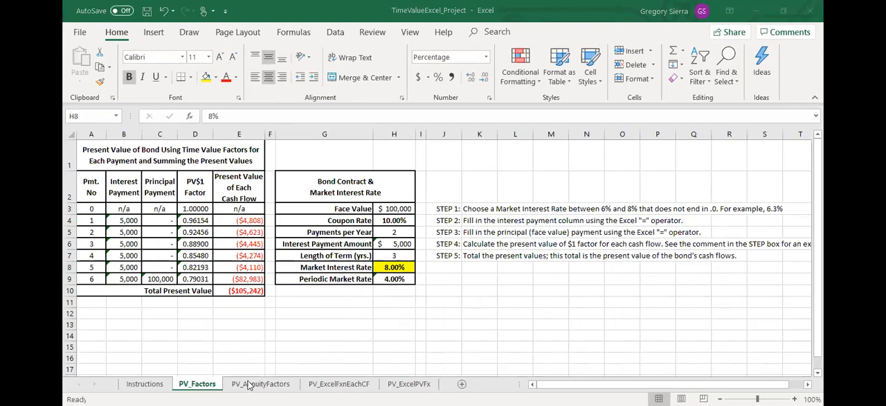
left_click(250, 385)
left_click(262, 332)
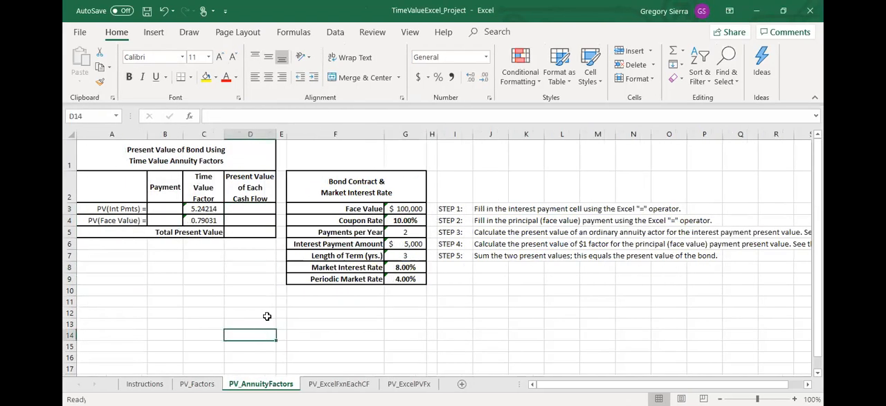
left_click(119, 208)
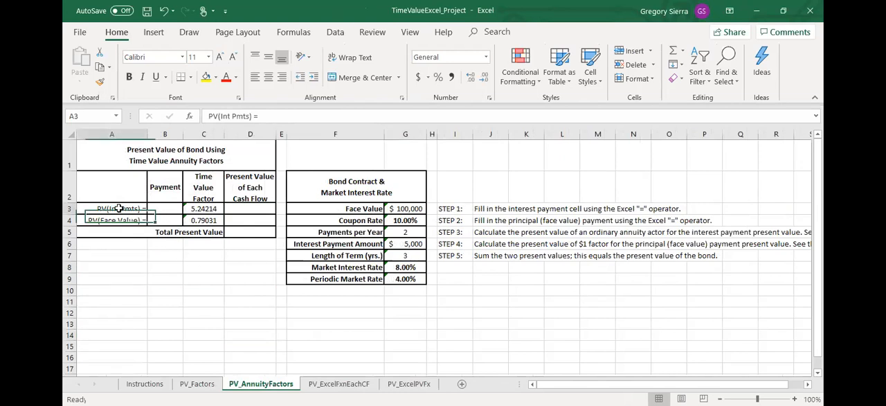
Step: Compare the interest payment column on PV_Factors with the interest annuity factor formula in C3 of PV_AnnuityFactors
left_click(197, 383)
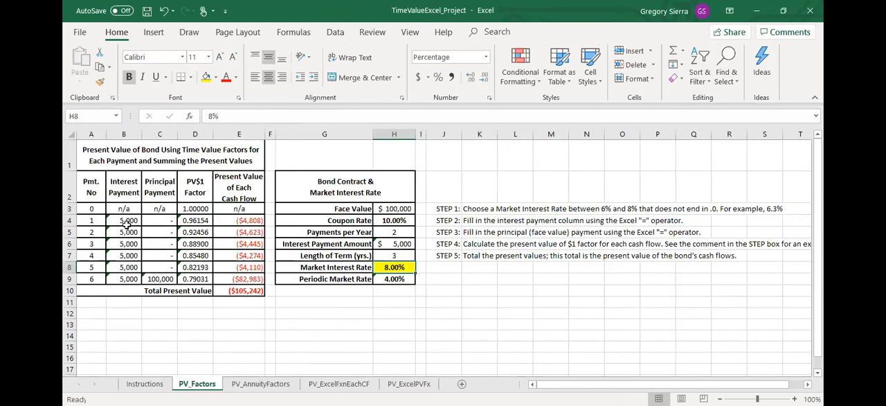
left_click_drag(130, 213, 124, 278)
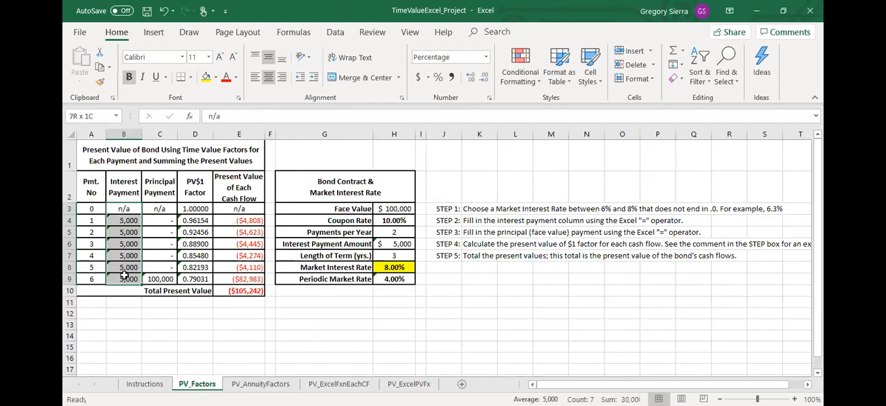
left_click(119, 320)
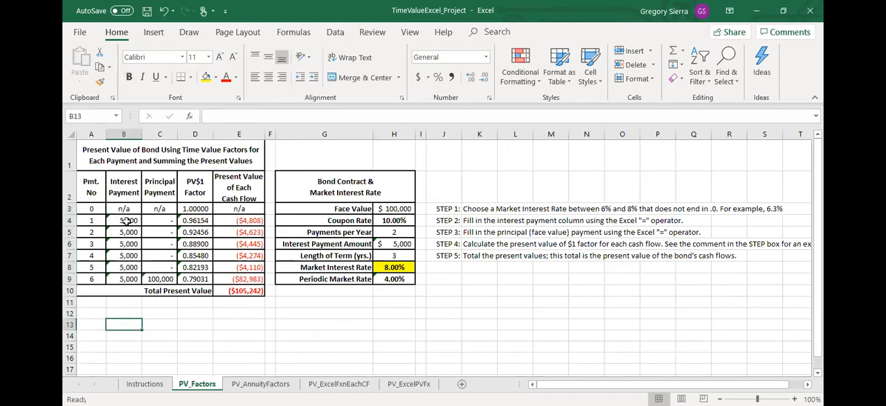
left_click(86, 207)
left_click_drag(93, 196, 126, 279)
left_click(130, 207)
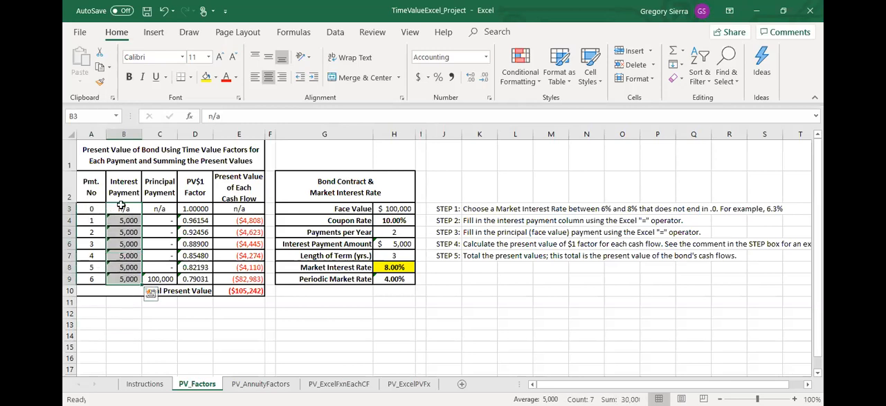
left_click(243, 384)
left_click(196, 208)
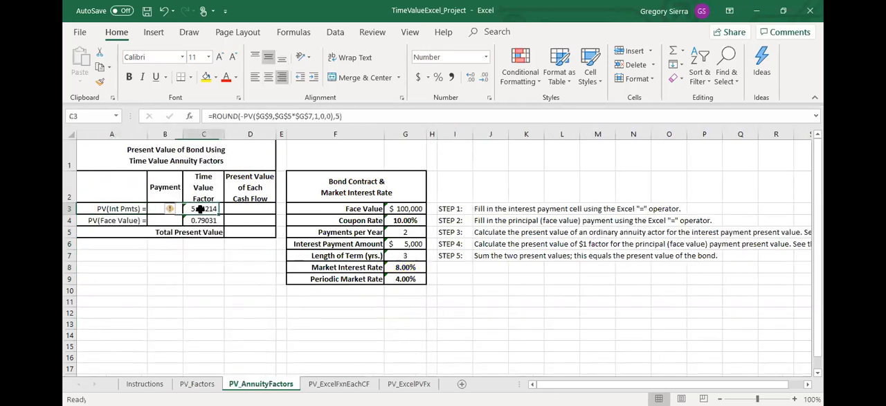
left_click(157, 206)
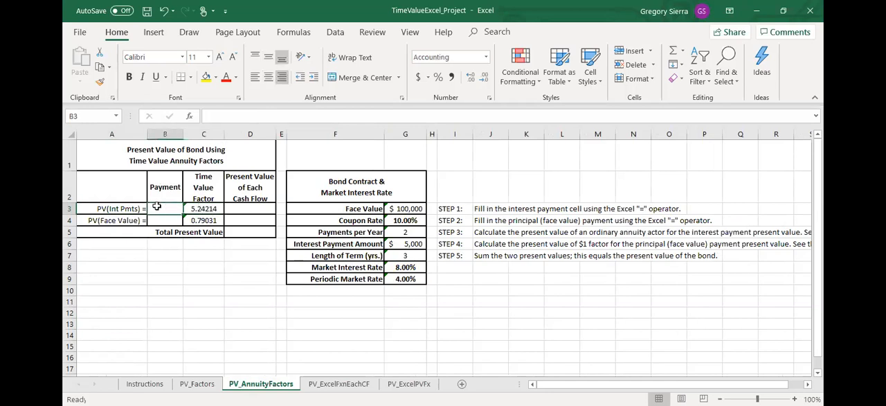
left_click(415, 245)
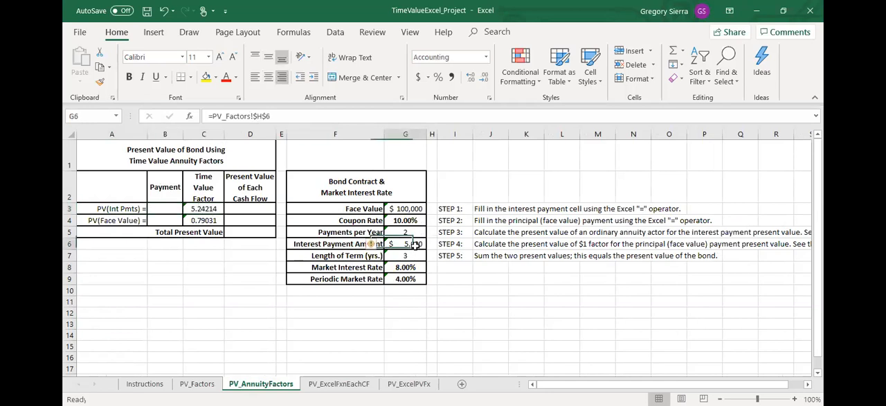
key("Return")
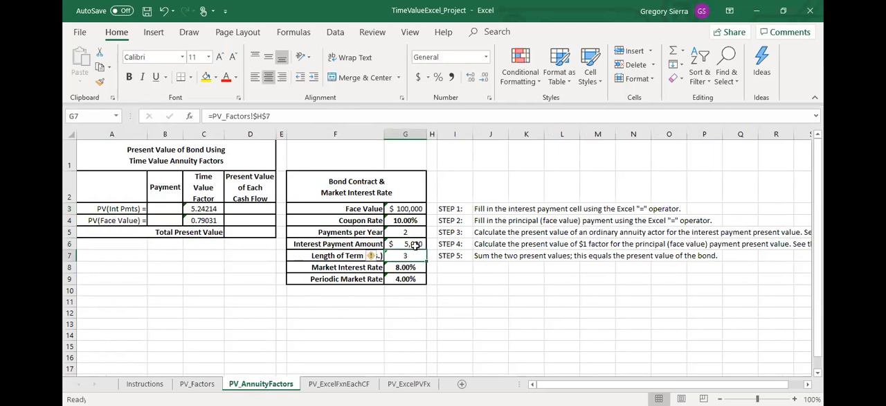
Step: Fill in the payments by linking B3 to the interest payment amount in G6 and B4 to the face value in G3
left_click(165, 209)
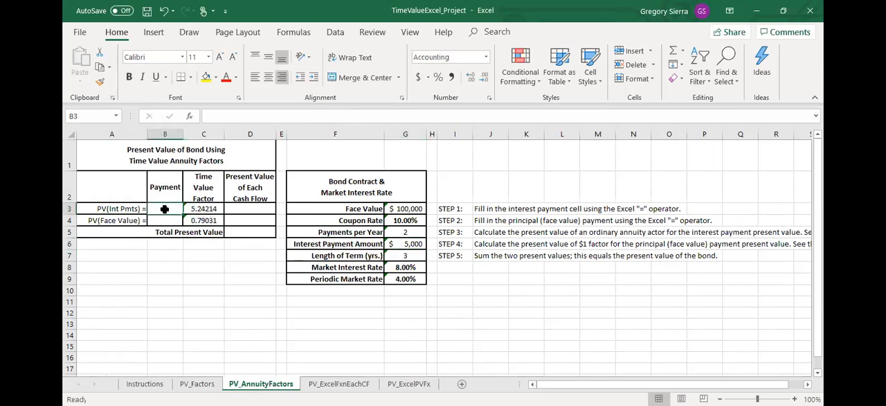
type("=")
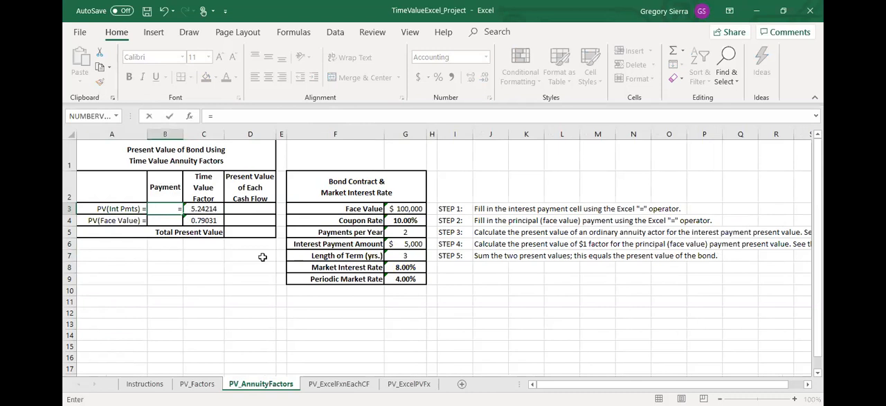
left_click(414, 243)
key("Return")
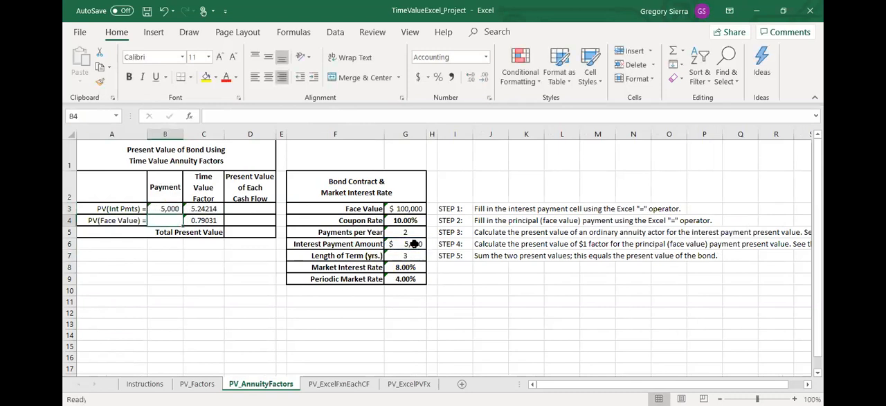
type("=")
left_click(413, 208)
key("Return")
Step: Examine the rate, number of periods and payment arguments of the PV annuity factor formula in C3
left_click(204, 207)
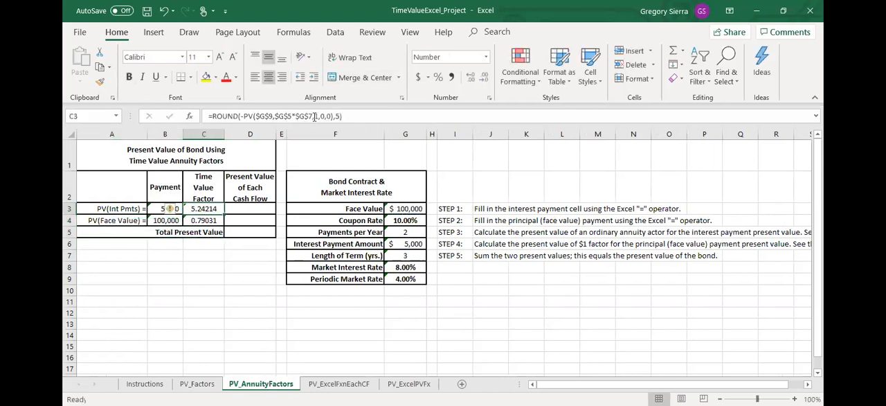
left_click(315, 117)
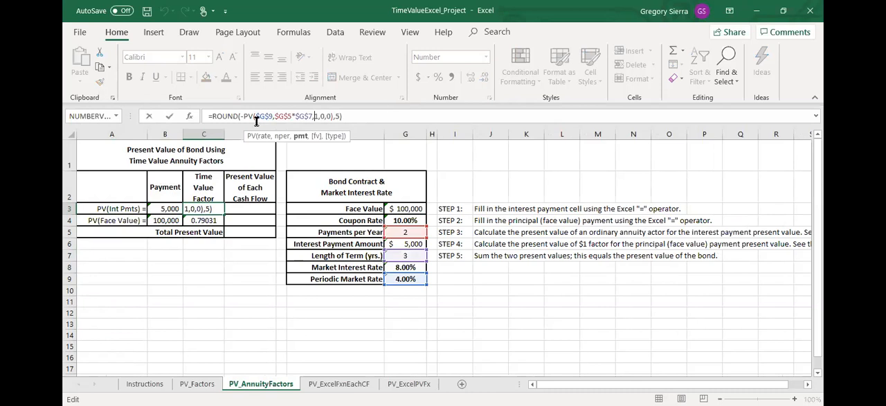
double_click(268, 116)
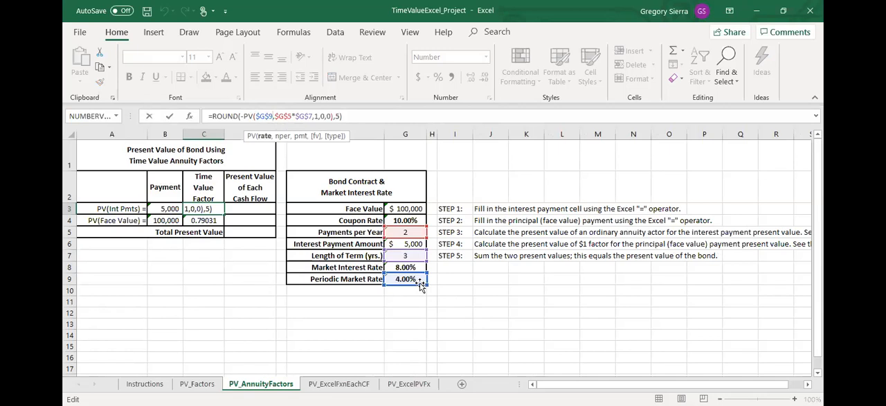
left_click(275, 116)
type(",1")
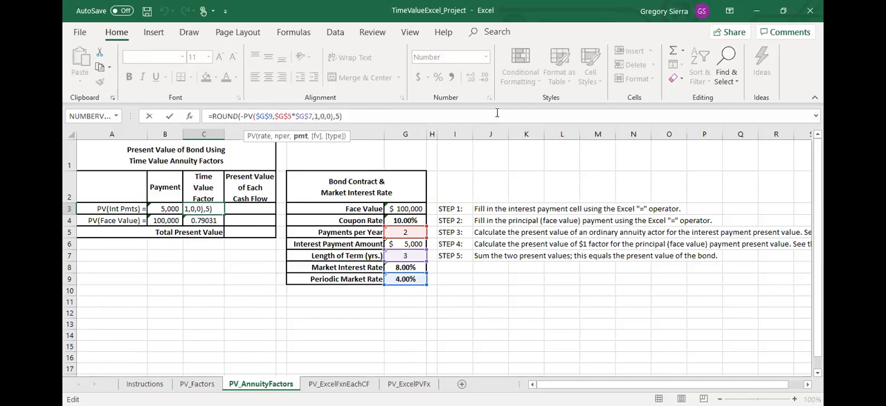
key("Return")
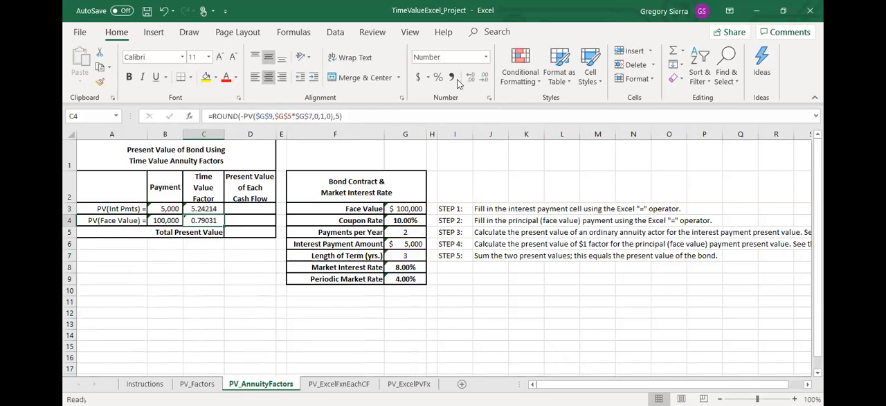
Step: Examine the payment and future value arguments of the face value factor formula in C4
left_click(203, 209)
left_click(204, 220)
left_click(316, 117)
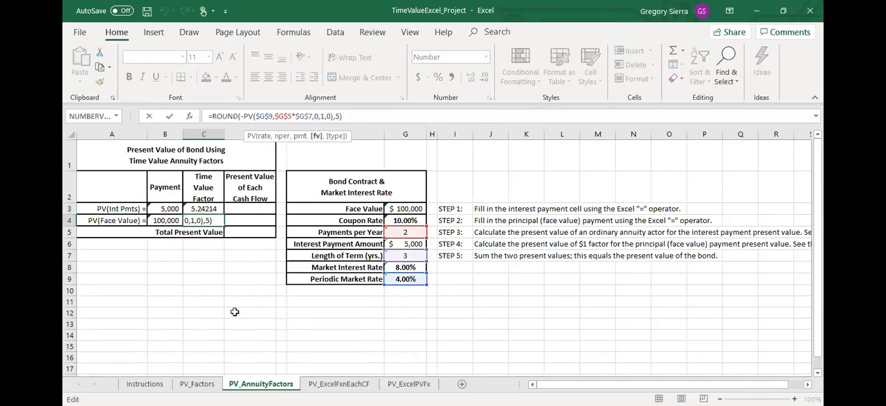
key("Return")
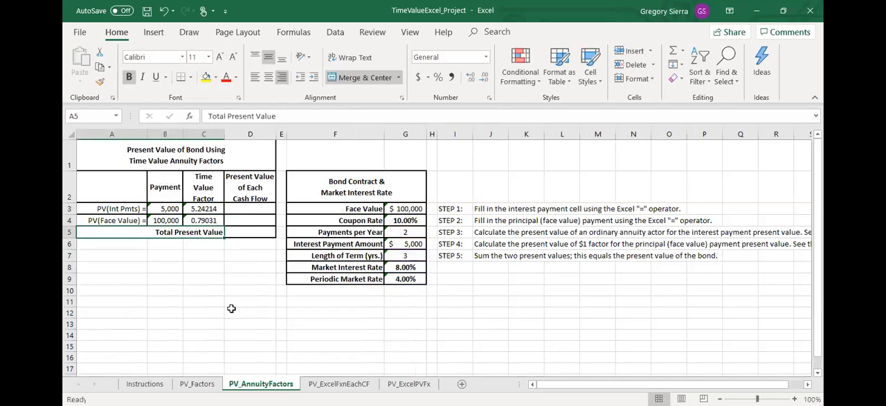
left_click(210, 220)
Step: Calculate the interest payments' present value in D3 with =-B3*C3 and copy the formula to D4 for the face value
left_click(250, 212)
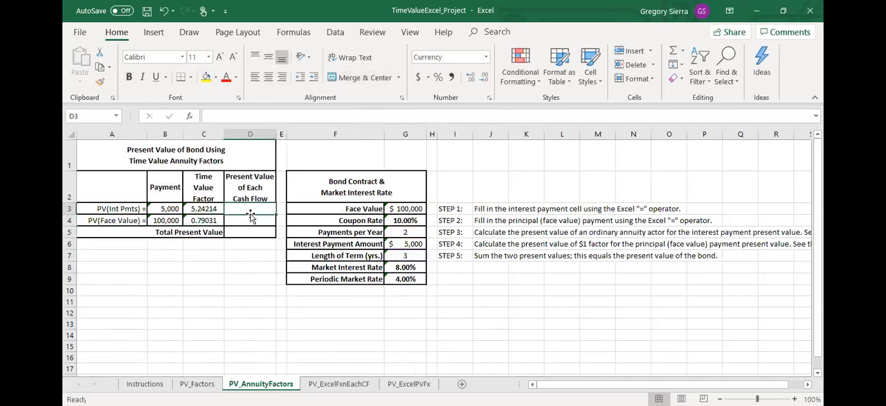
type("=-")
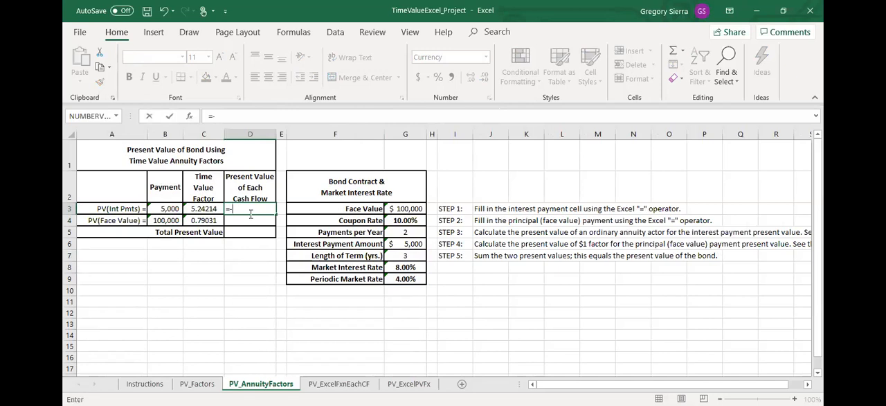
left_click(177, 209)
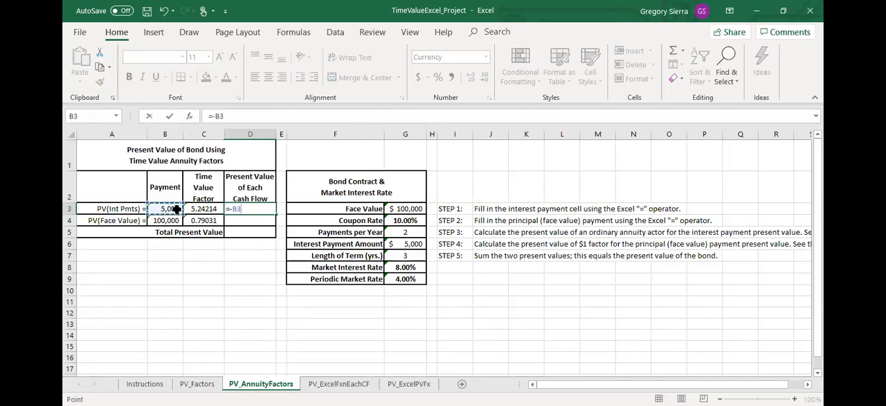
type("*")
left_click(208, 201)
left_click(208, 208)
key("Return")
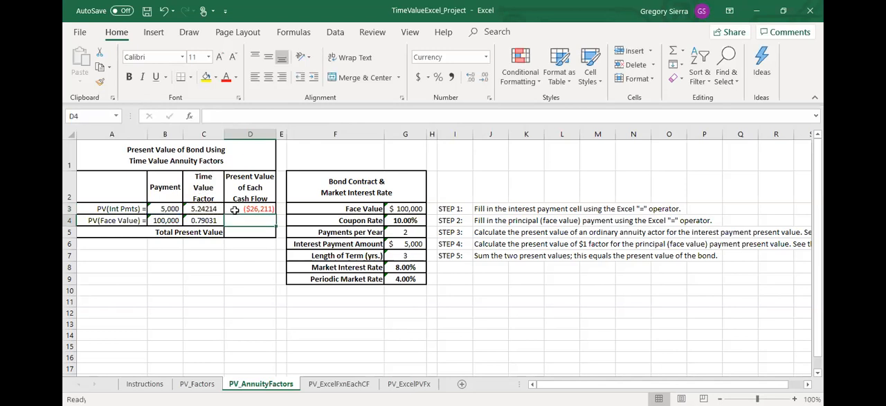
left_click(235, 210)
key("ctrl+c")
key("Down")
key("ctrl+v")
Step: Total the two present values in D5 with =SUM(D3:D4)
left_click(246, 234)
type("=")
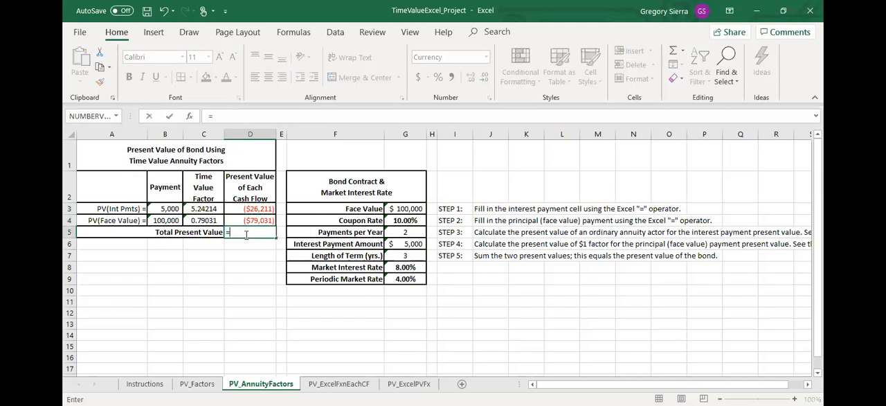
type("sum(D3:D4)")
key("Return")
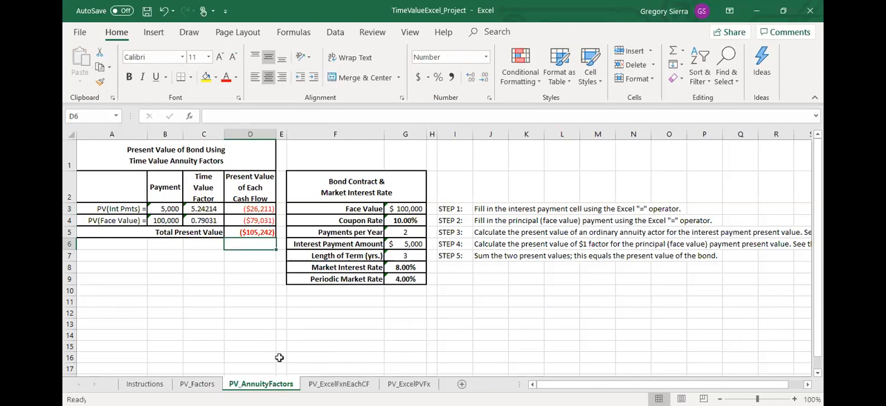
Step: Compare the total present values on PV_Factors and PV_AnnuityFactors, and check the market interest rate cell and the PV_ExcelFxnEachCF sheet
left_click(198, 383)
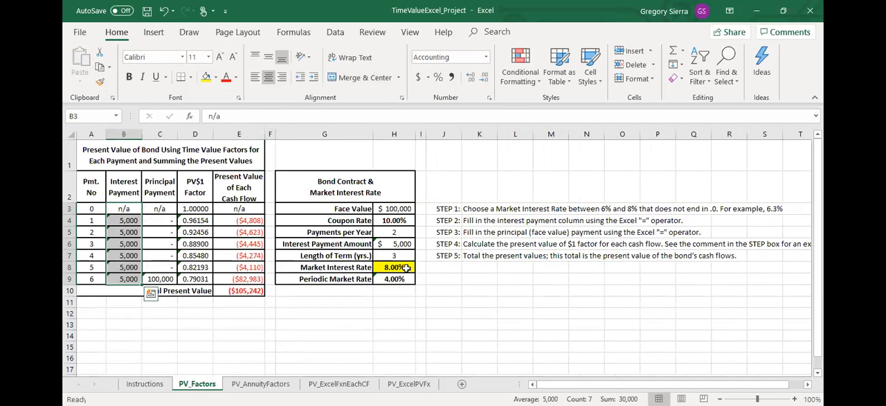
left_click(406, 268)
left_click(260, 383)
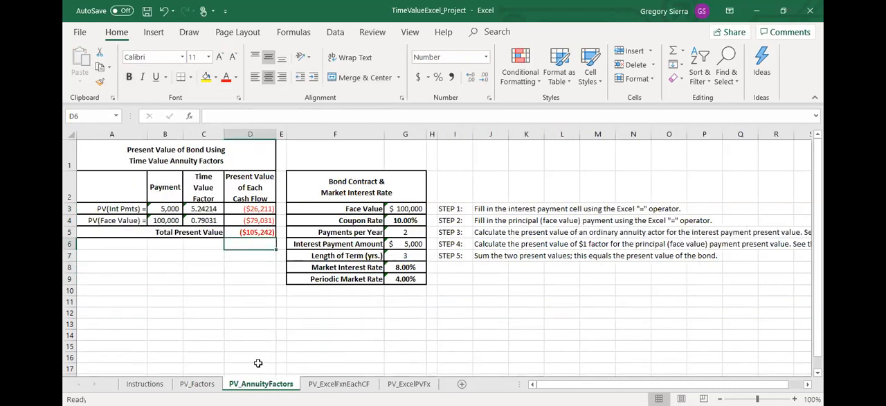
left_click(196, 384)
left_click(260, 384)
left_click(187, 384)
left_click(166, 384)
left_click(187, 384)
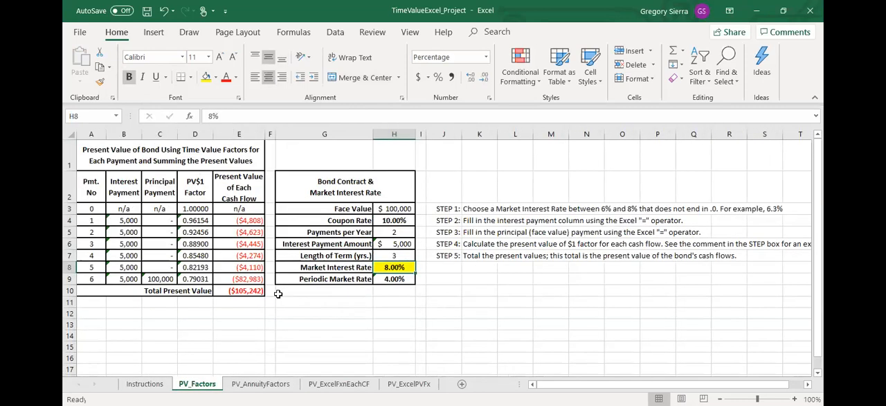
left_click(315, 384)
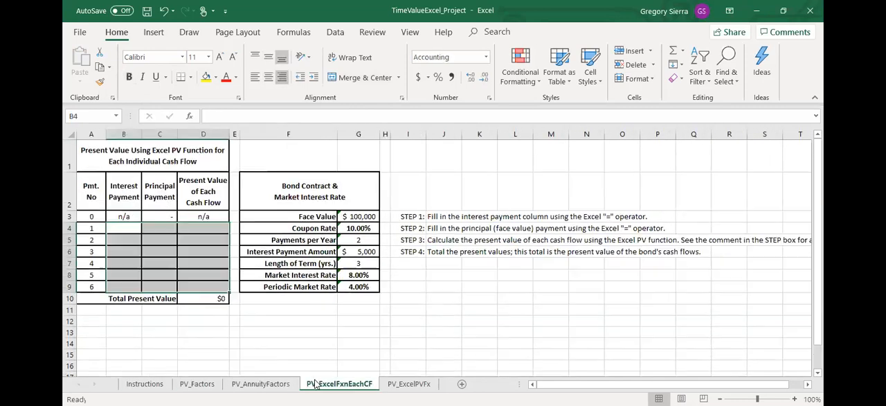
left_click(260, 384)
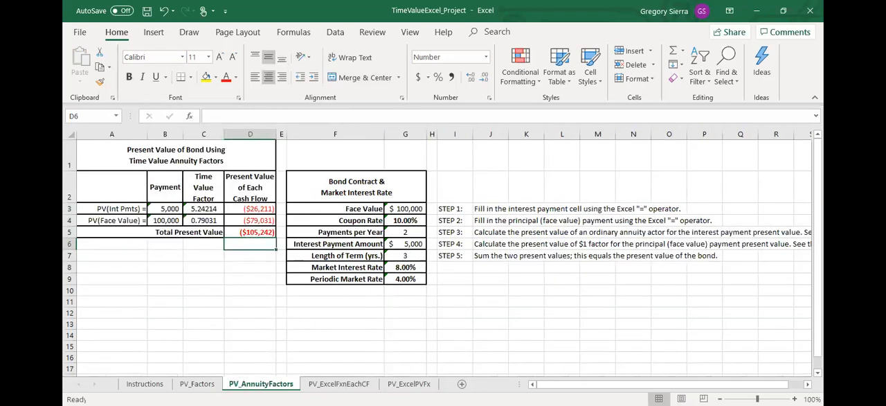
Step: Read the project instructions on testing the market interest rate, and return to the PV_AnnuityFactors sheet by way of PV_Factors
left_click(145, 383)
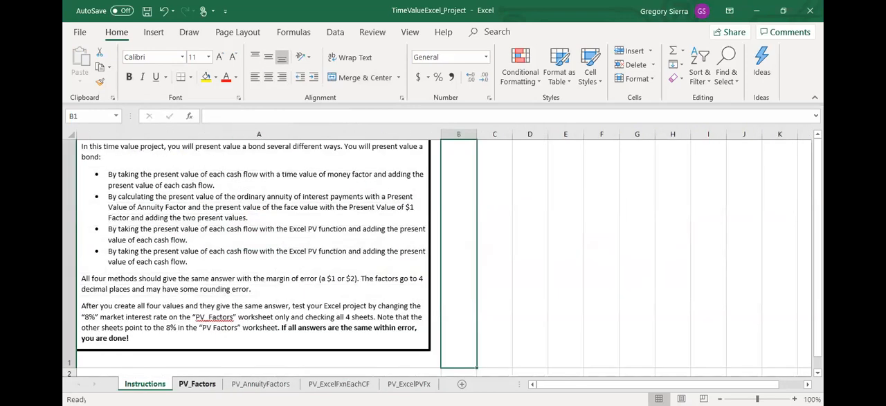
left_click(197, 383)
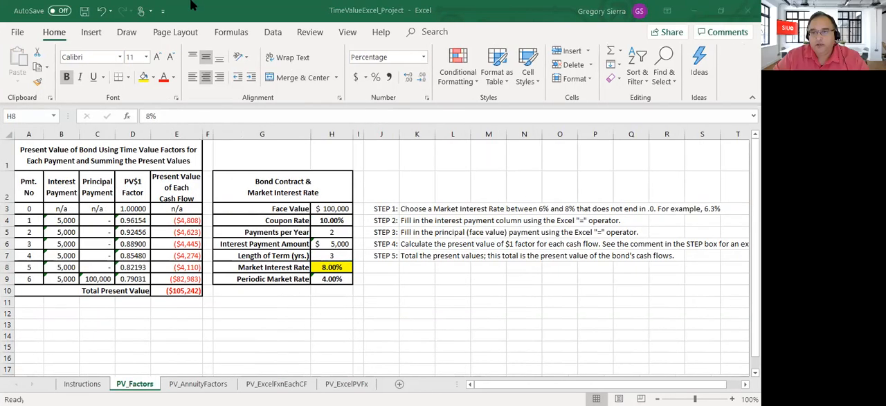
left_click(200, 384)
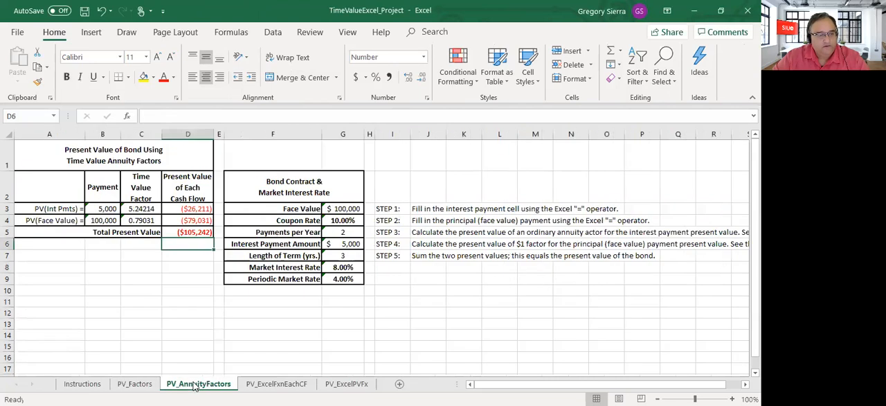